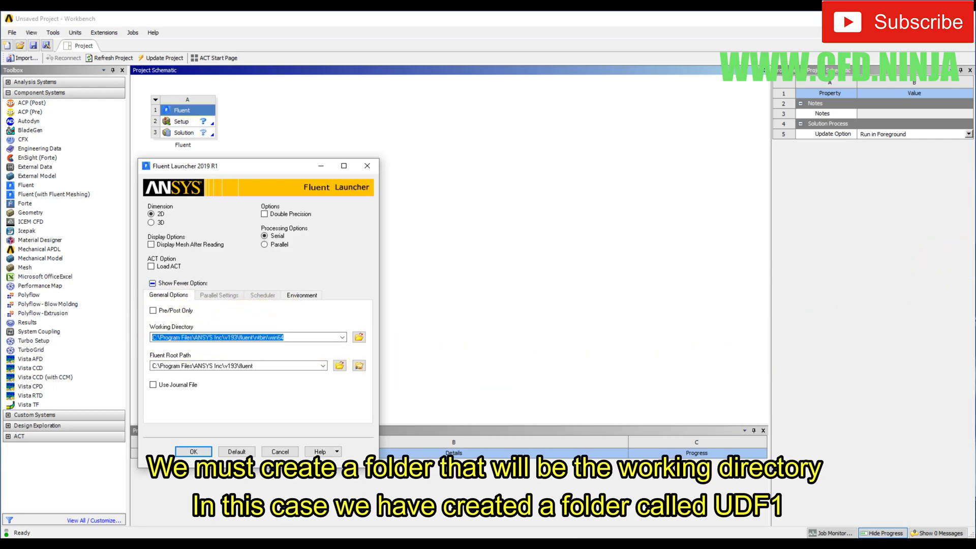
# Switch to the file explorer and examine the UDF1 folder's path and its files TemperatureProfile.c and UDF1.cgns
pyautogui.hotkey('alt', 'Tab')
pyautogui.moveTo(577, 100); pyautogui.dragTo(580, 101)
pyautogui.click(472, 173)
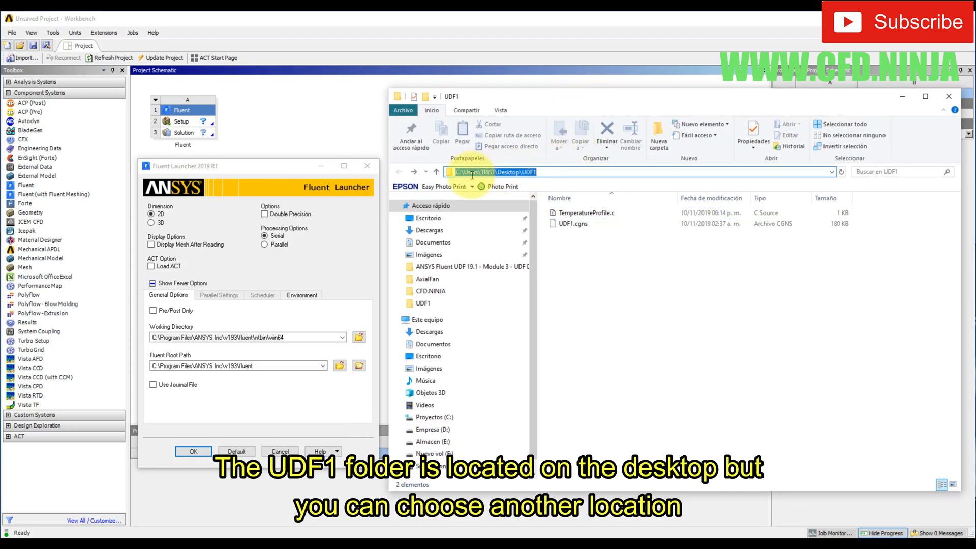
pyautogui.click(541, 173)
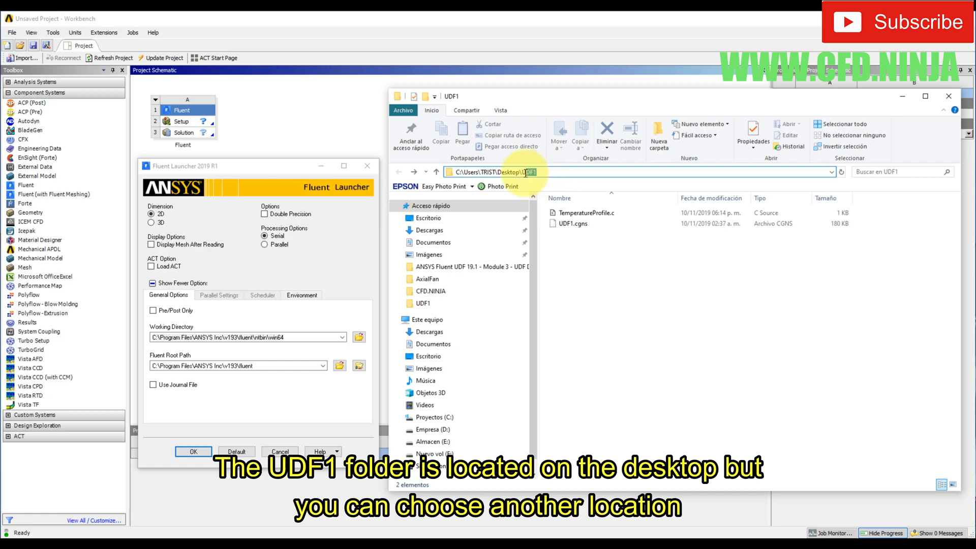
pyautogui.click(574, 224)
pyautogui.click(584, 214)
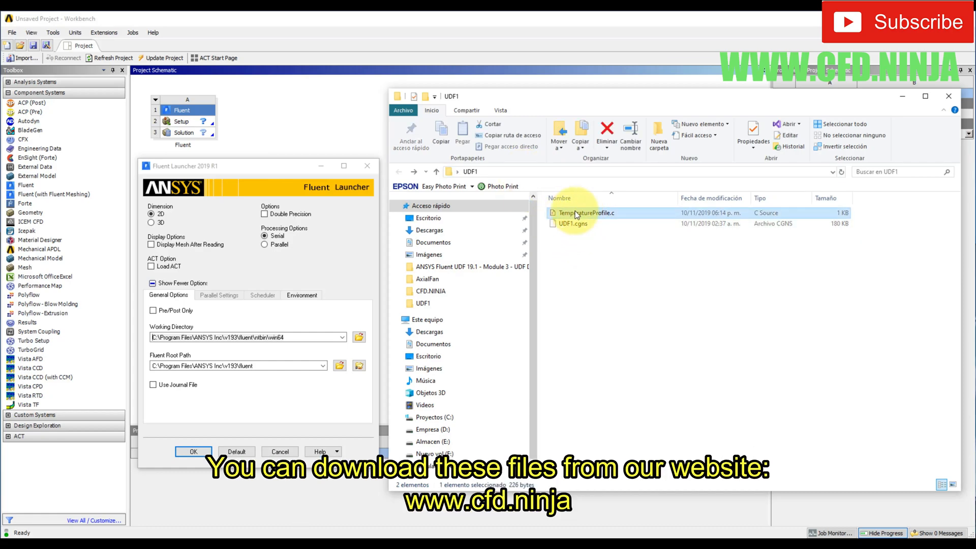
pyautogui.click(575, 224)
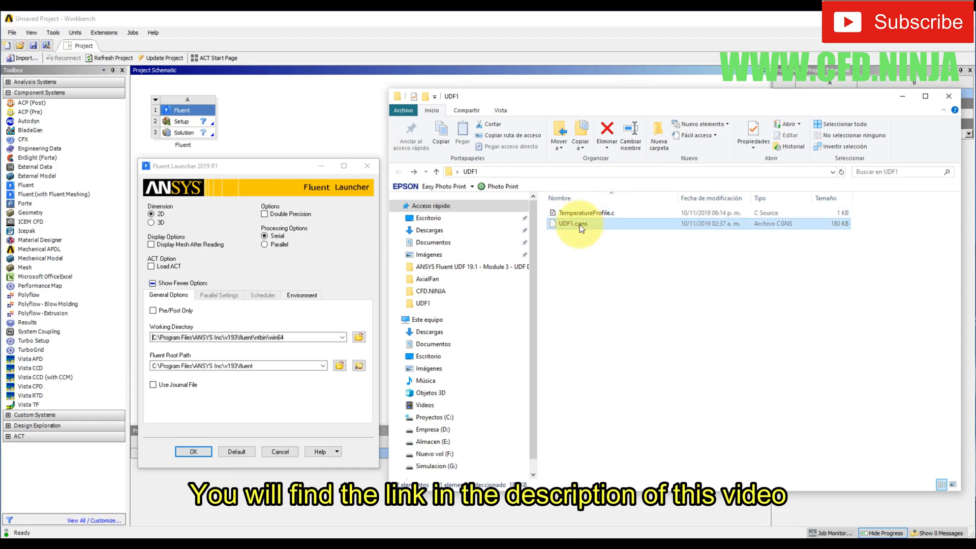
# Set the Fluent working directory to the UDF1 folder on the desktop and compare it with the folder's path
pyautogui.click(359, 337)
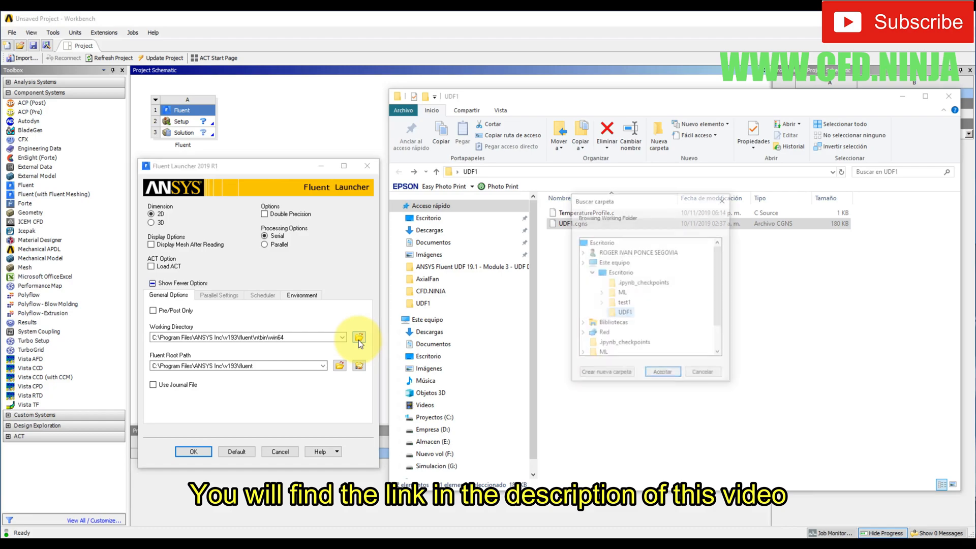
pyautogui.click(609, 335)
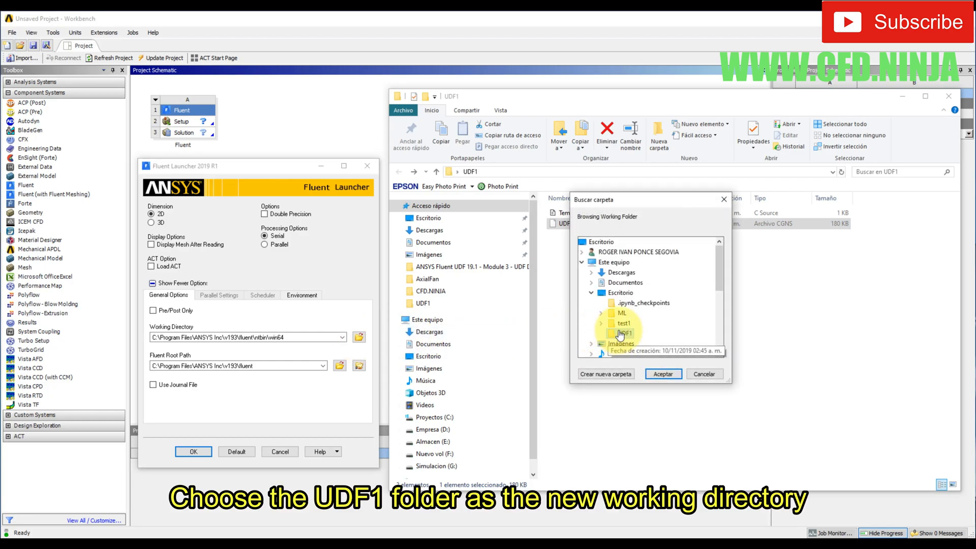
pyautogui.click(663, 375)
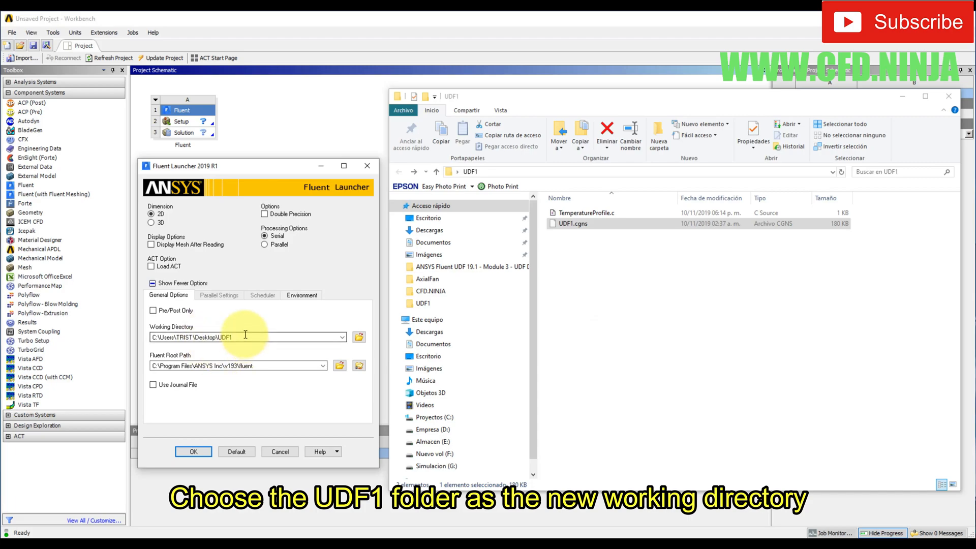
pyautogui.click(510, 172)
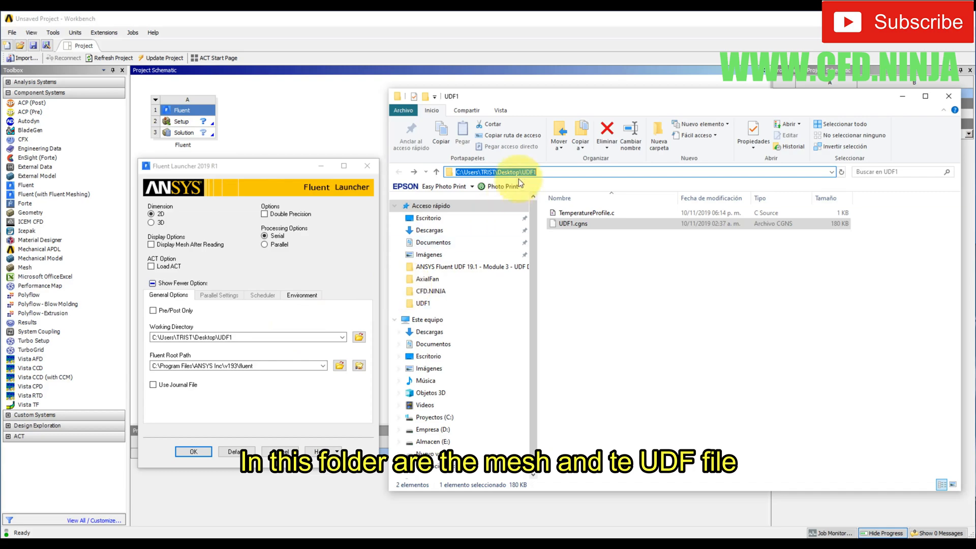
# Review the launcher's environment settings and start Fluent with the 2D serial configuration
pyautogui.click(301, 294)
pyautogui.moveTo(158, 318); pyautogui.dragTo(331, 298)
pyautogui.click(195, 452)
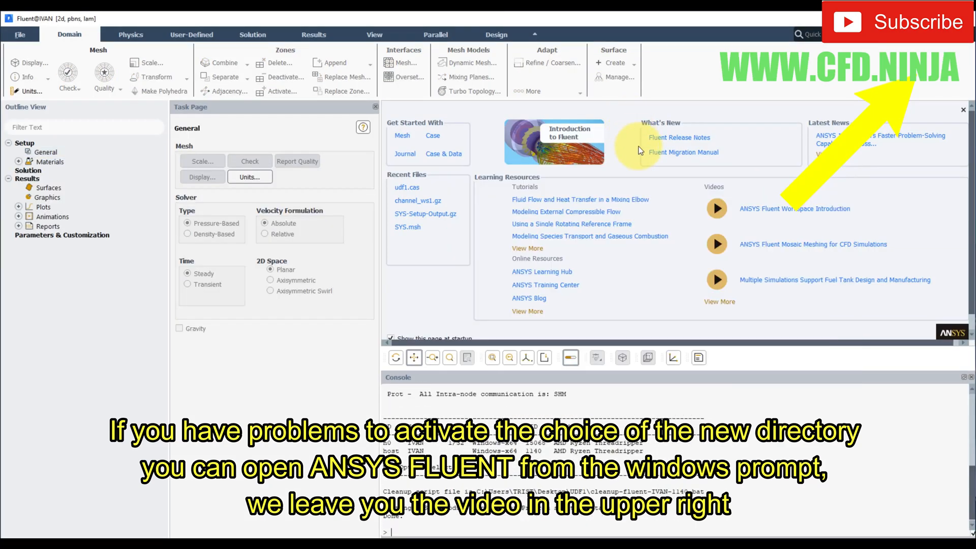
# Close the start page and import the CGNS mesh file UDF1.cgns from the working directory
pyautogui.click(963, 111)
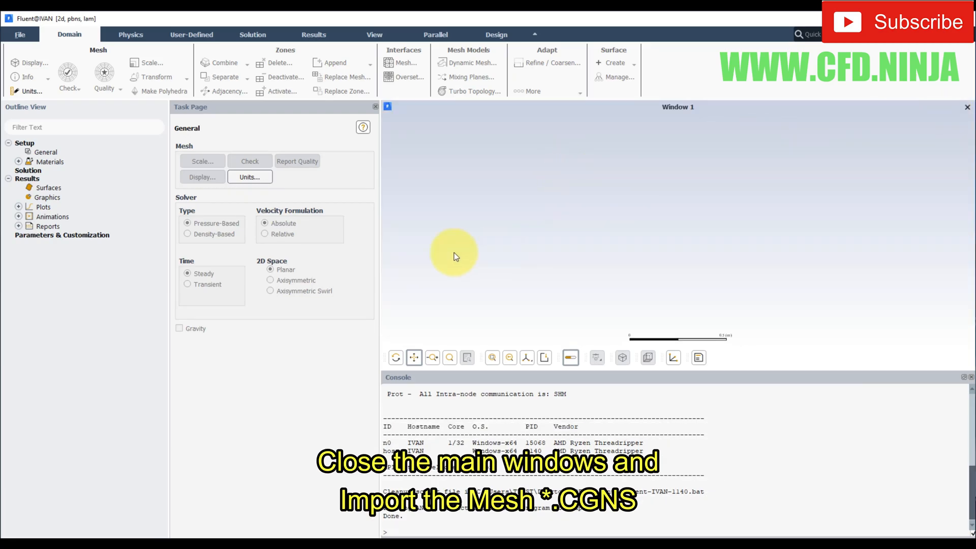
pyautogui.click(20, 34)
pyautogui.moveTo(22, 77)
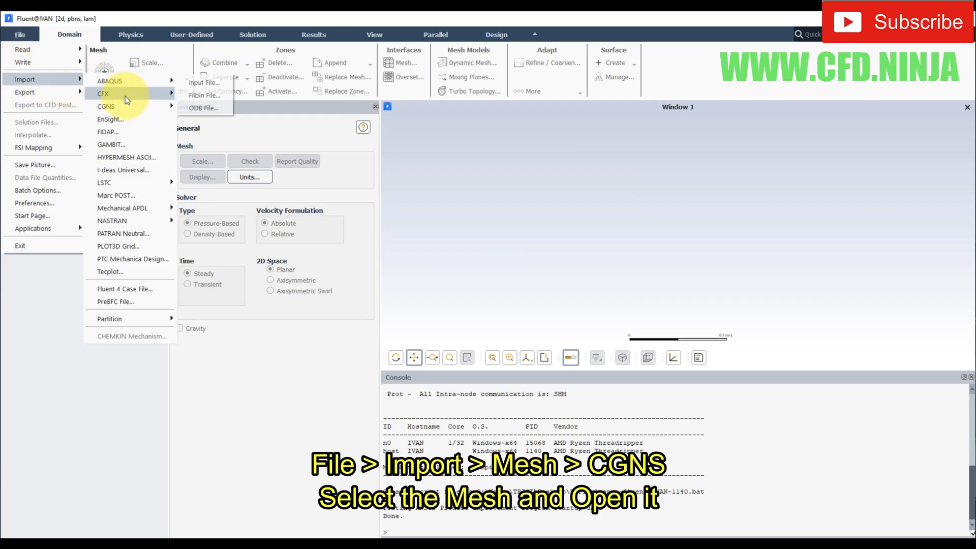
pyautogui.moveTo(111, 108)
pyautogui.click(220, 106)
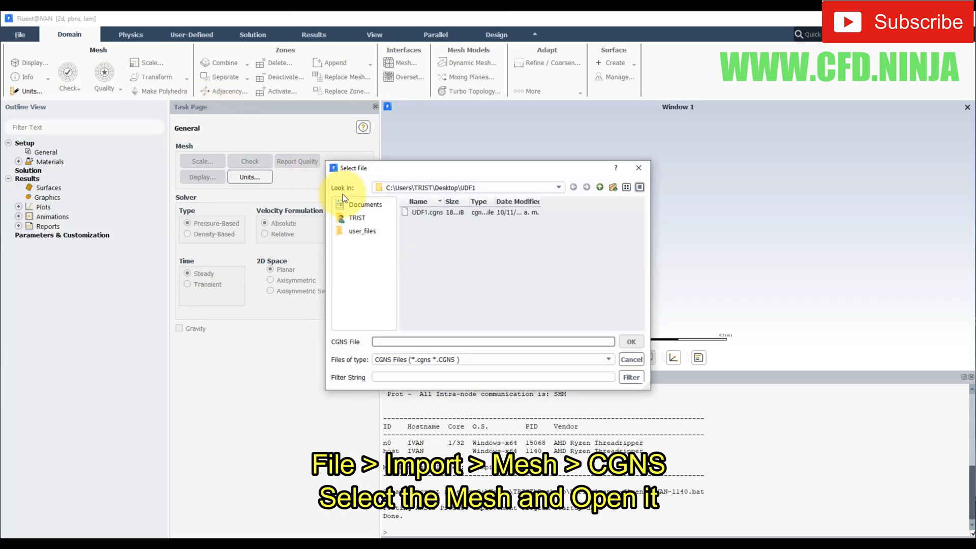
pyautogui.click(435, 210)
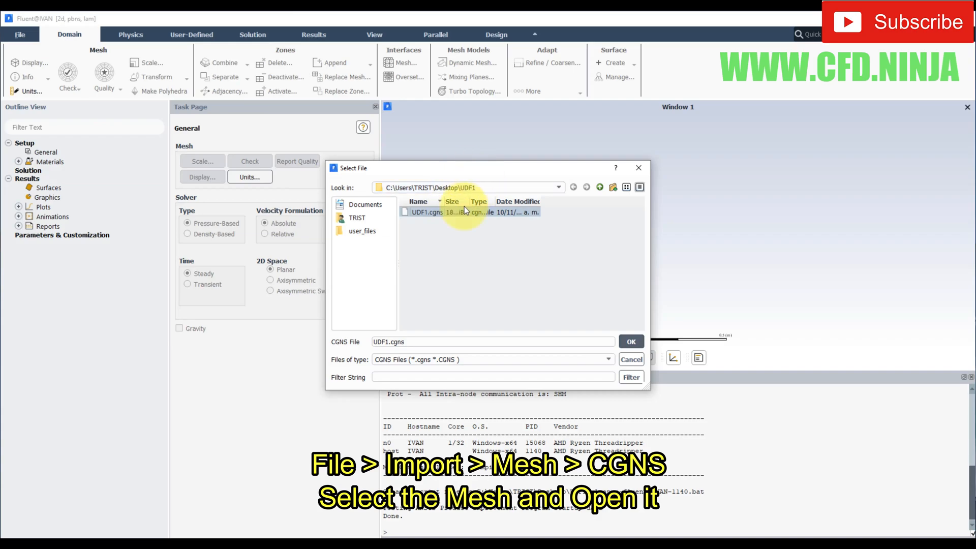
pyautogui.click(631, 342)
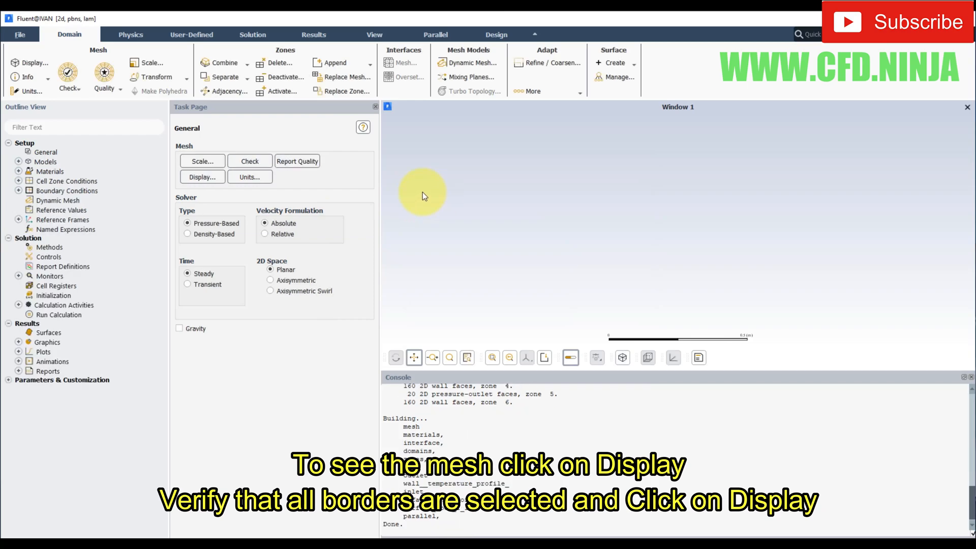
# Display the mesh edges for all surfaces and enlarge the channel in the graphics window
pyautogui.click(29, 62)
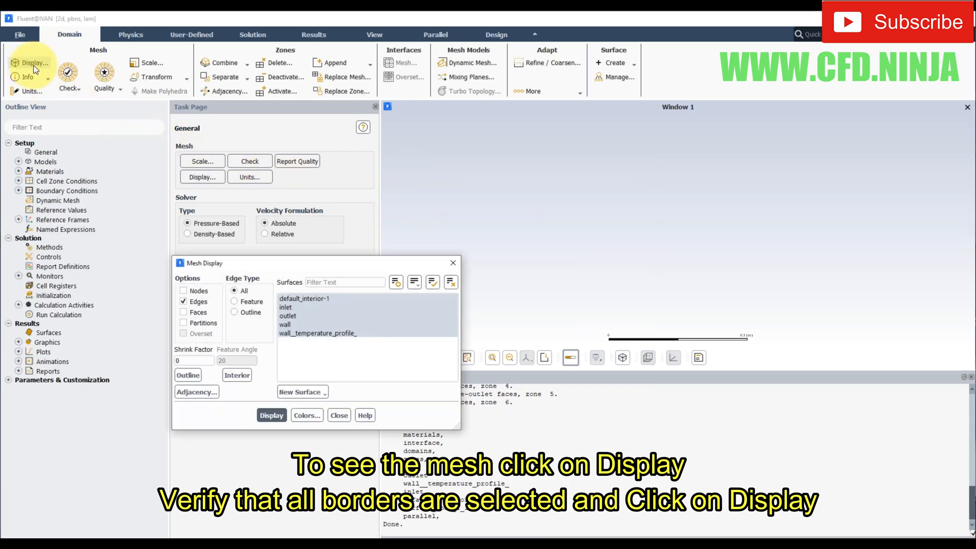
pyautogui.click(272, 415)
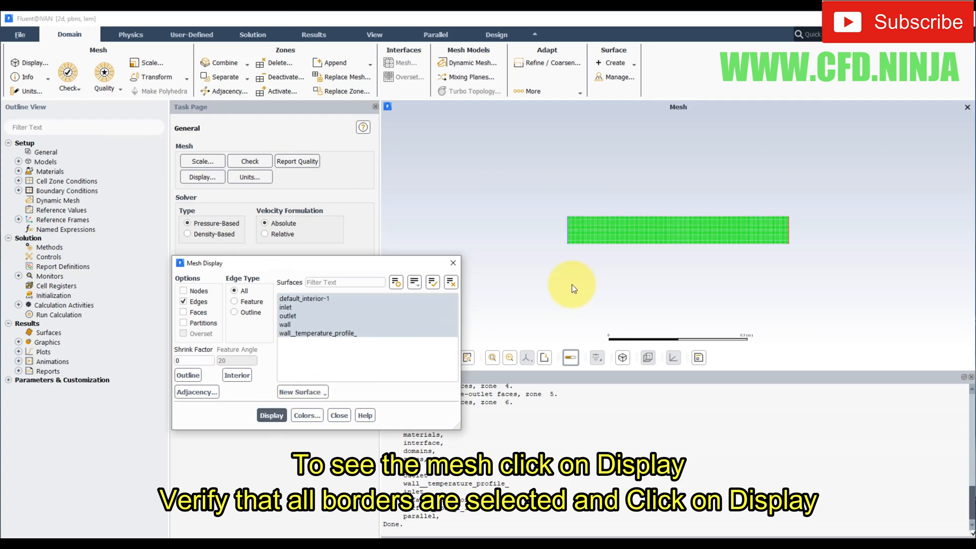
pyautogui.moveTo(545, 192); pyautogui.dragTo(809, 271)
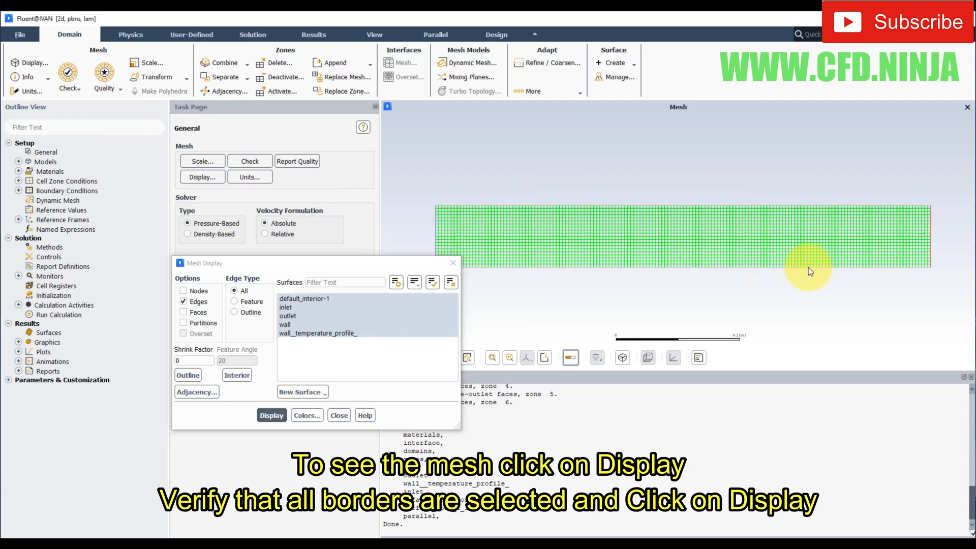
pyautogui.click(339, 415)
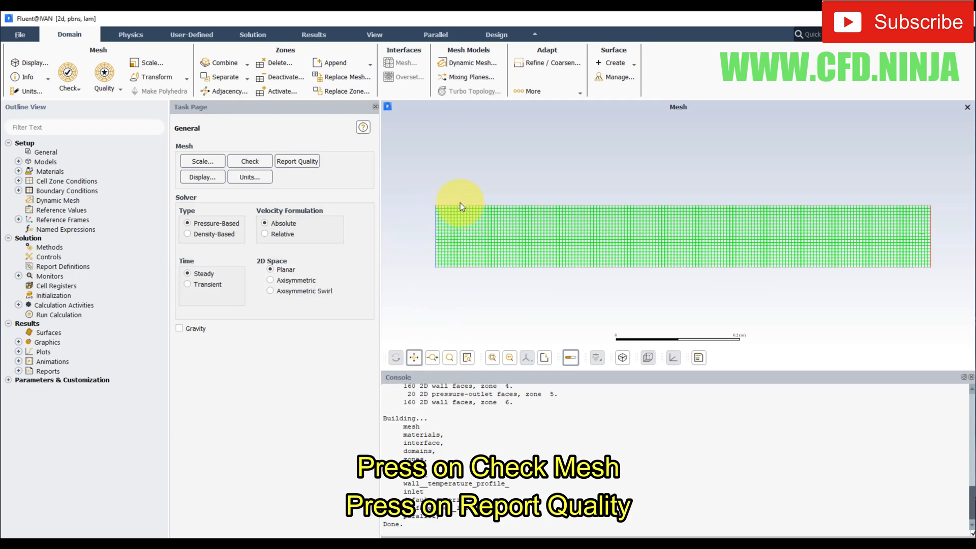
# Run the mesh check and report the mesh quality in the console
pyautogui.click(255, 165)
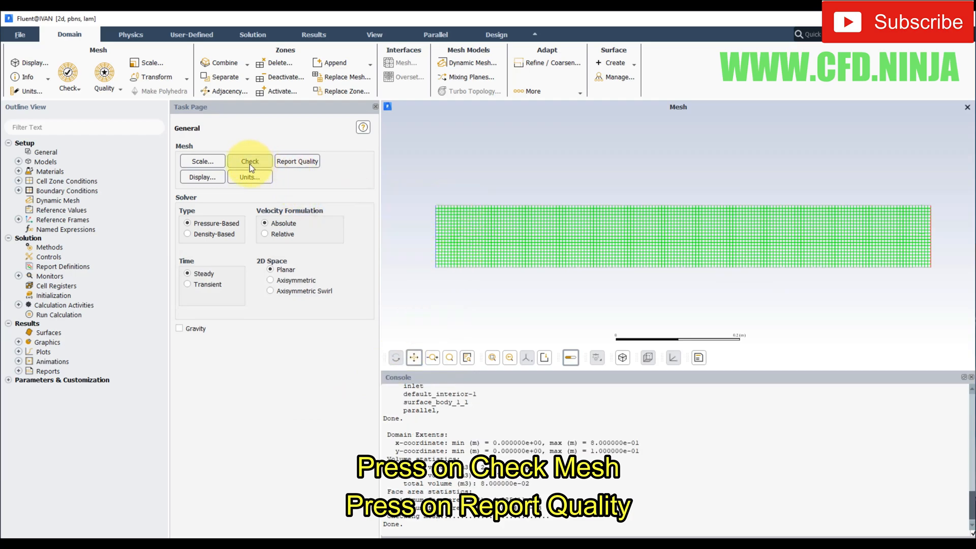
pyautogui.click(294, 161)
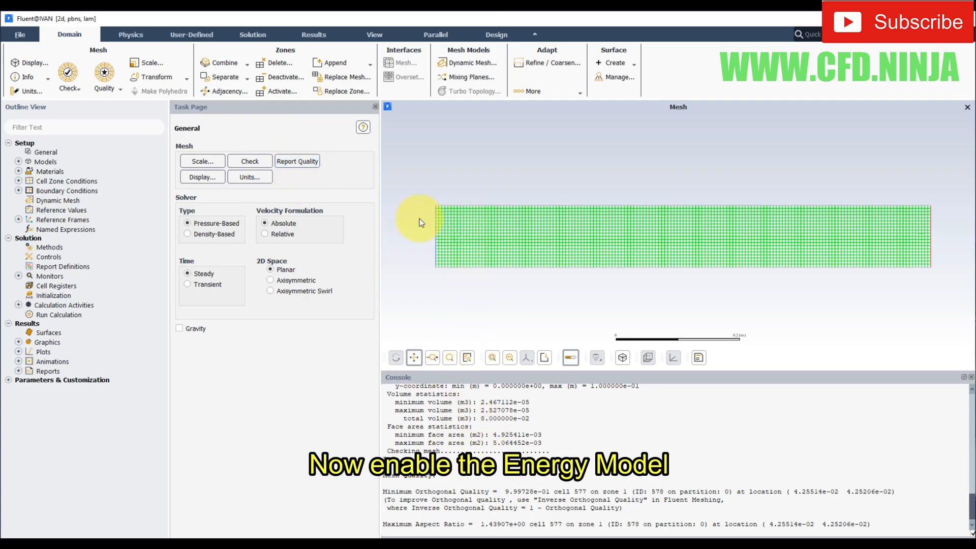
# Enable the Energy Equation and check which viscous model is set
pyautogui.click(18, 161)
pyautogui.doubleClick(65, 183)
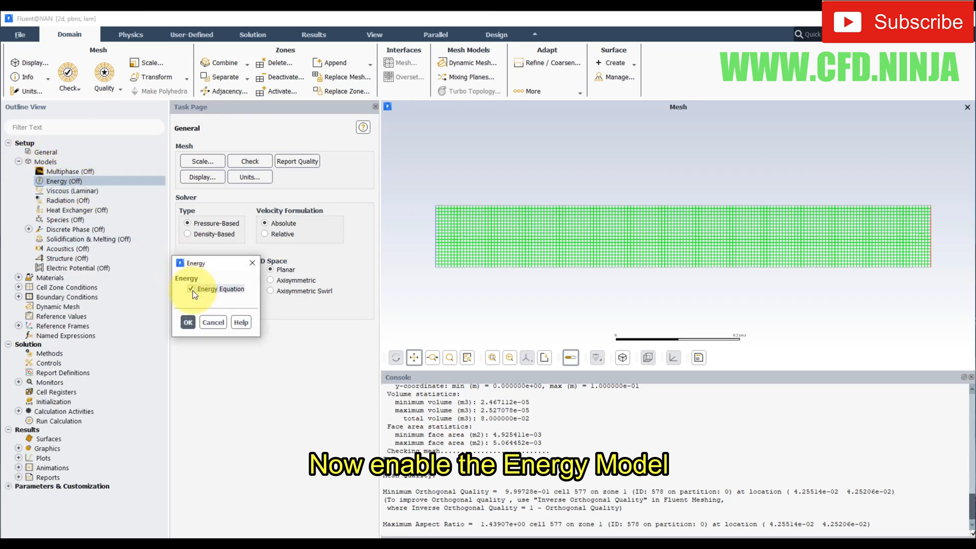
pyautogui.click(192, 323)
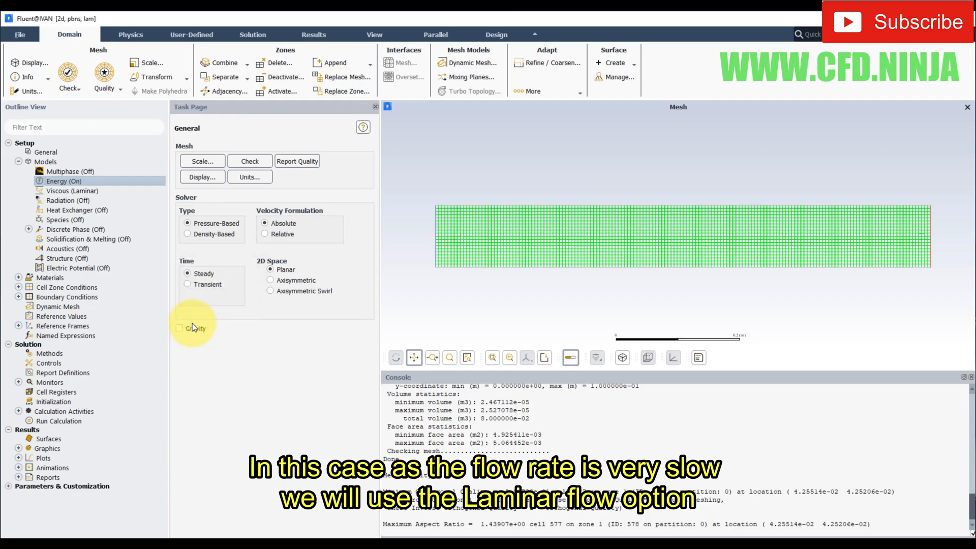
pyautogui.click(63, 191)
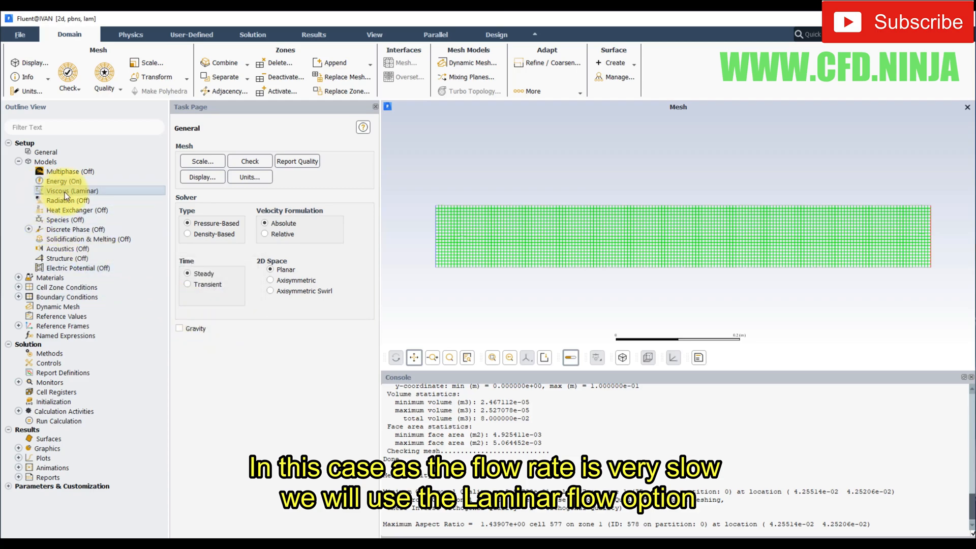
pyautogui.click(18, 161)
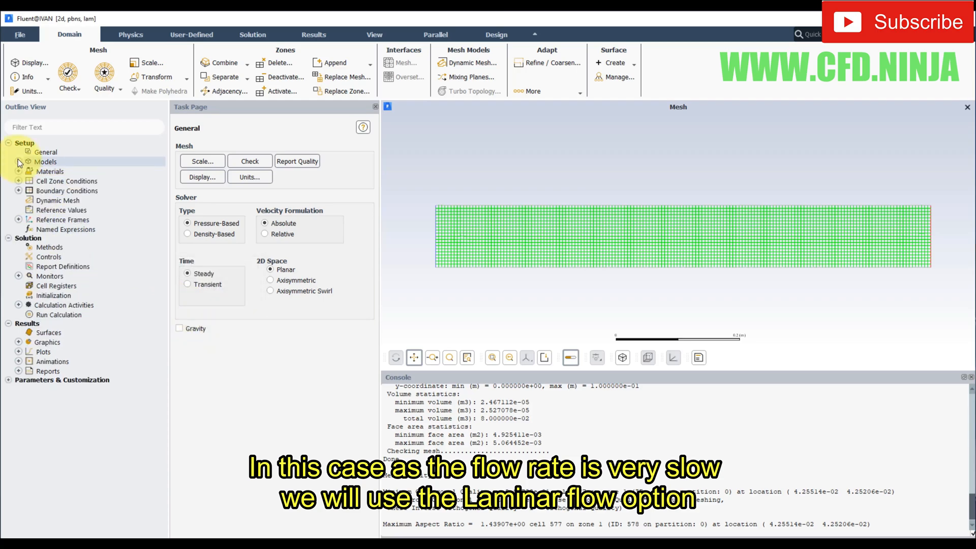
# Check which fluid is defined in the case's materials
pyautogui.click(17, 174)
pyautogui.click(17, 172)
pyautogui.click(29, 180)
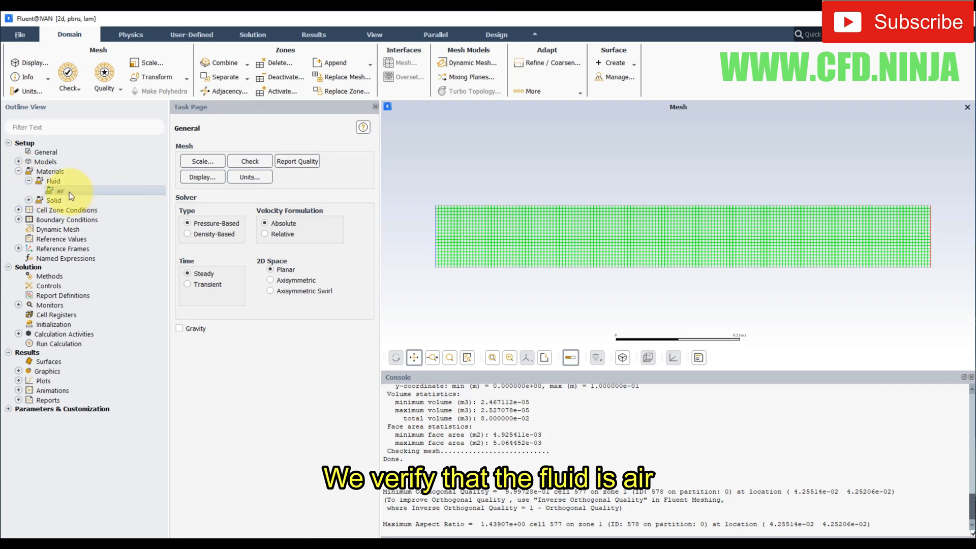
pyautogui.click(18, 171)
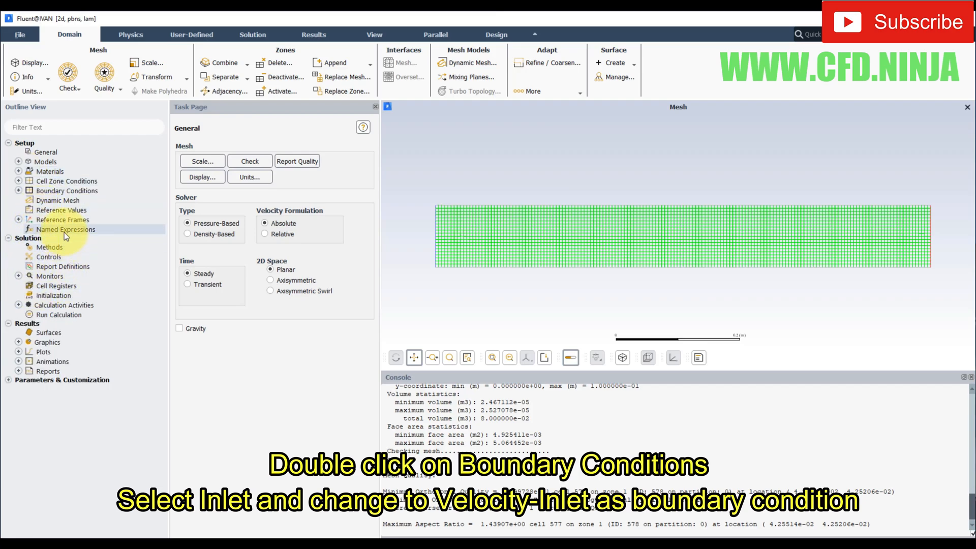
# Change the inlet zone's boundary condition type to velocity-inlet
pyautogui.doubleClick(57, 192)
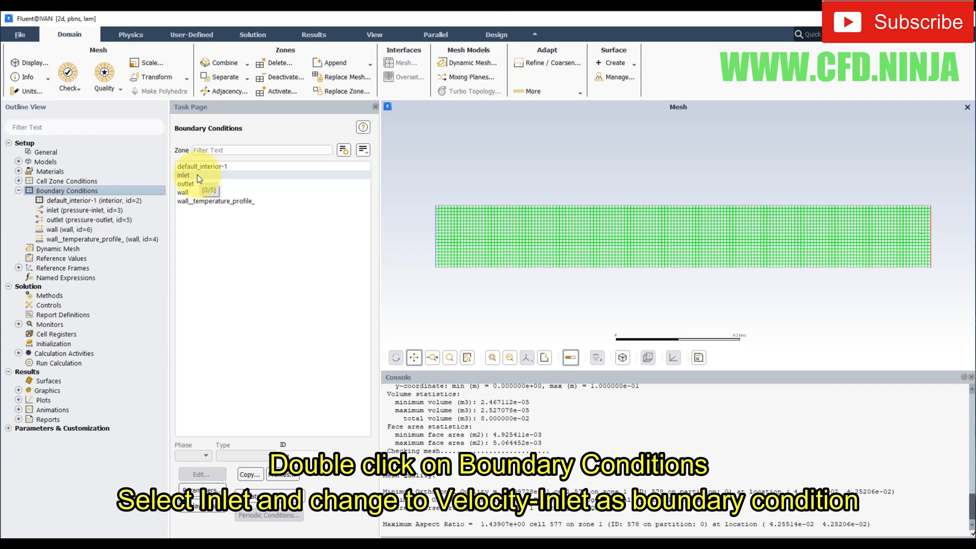
pyautogui.click(199, 175)
pyautogui.click(264, 456)
pyautogui.scroll(-3, 244, 508)
pyautogui.click(249, 531)
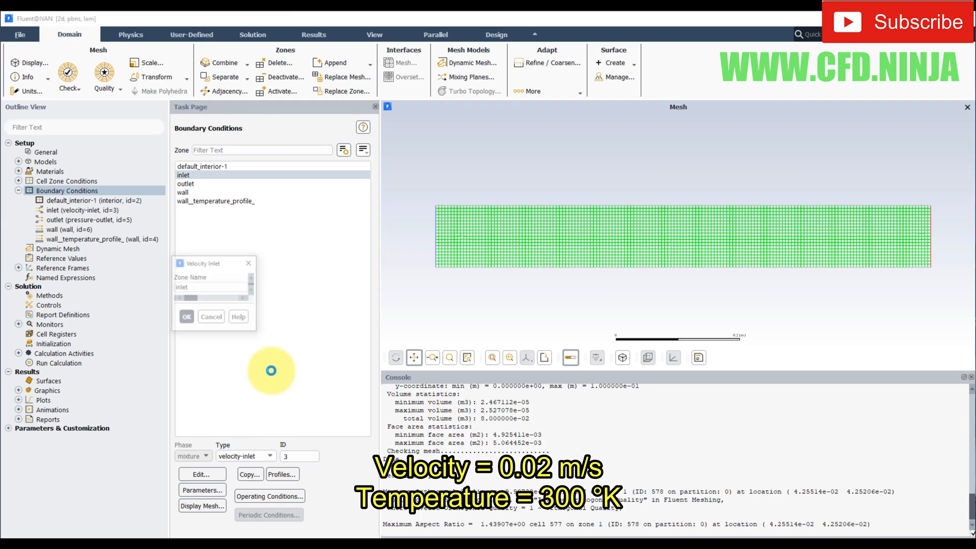
# Set the inlet velocity magnitude to 0.02 m/s and accept a temperature of 300 K
pyautogui.moveTo(317, 350); pyautogui.dragTo(283, 354)
pyautogui.write('0.02')
pyautogui.click(230, 303)
pyautogui.click(238, 322)
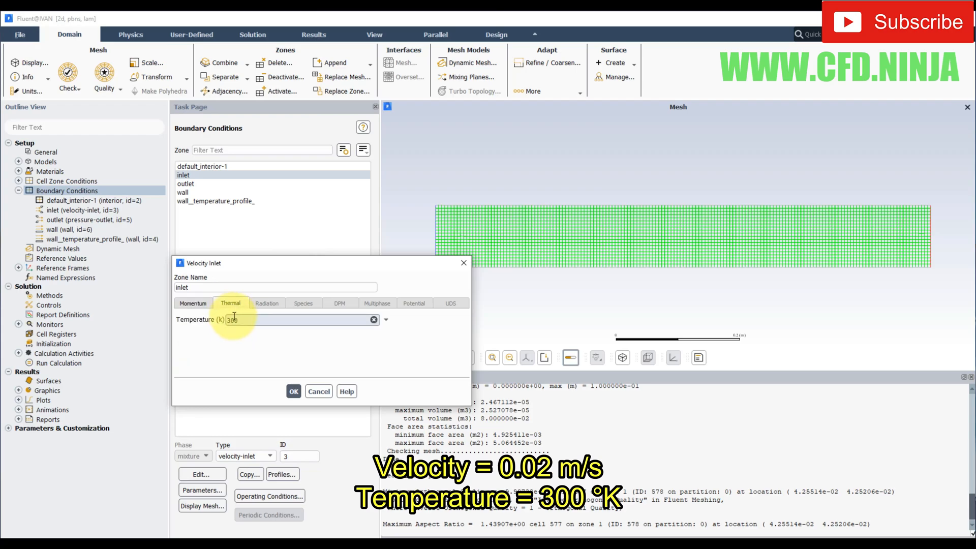
pyautogui.click(292, 391)
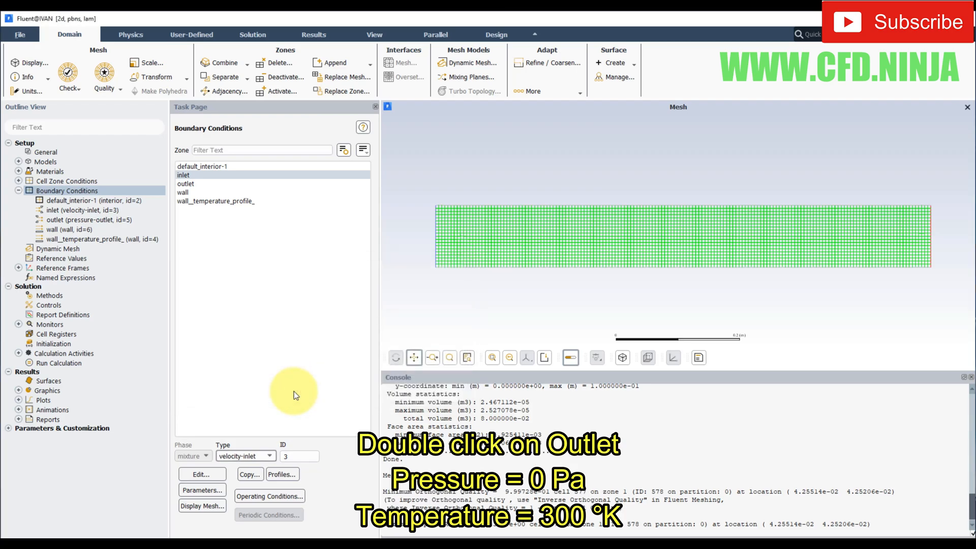
# Review the outlet's gauge pressure and backflow total temperature, and accept the pressure-outlet settings
pyautogui.click(195, 184)
pyautogui.click(201, 478)
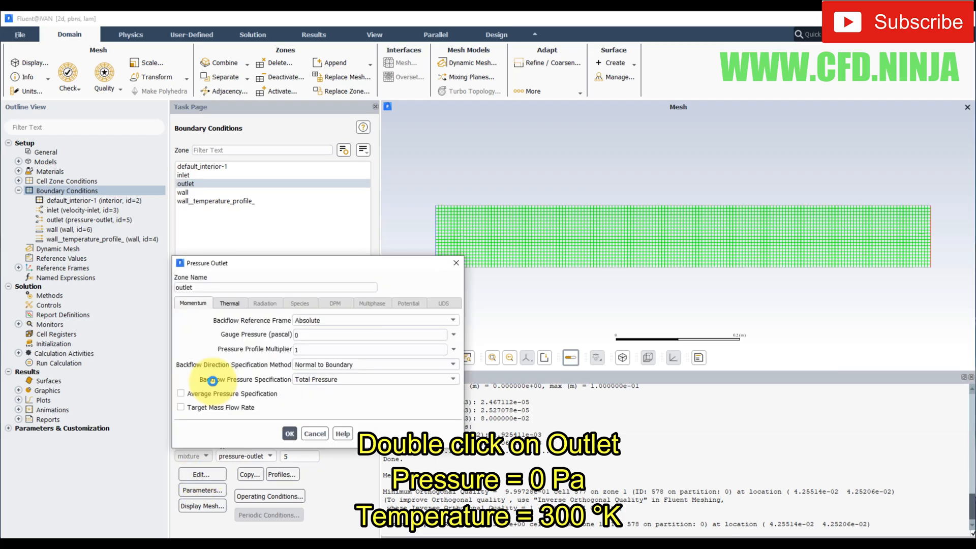
pyautogui.click(231, 304)
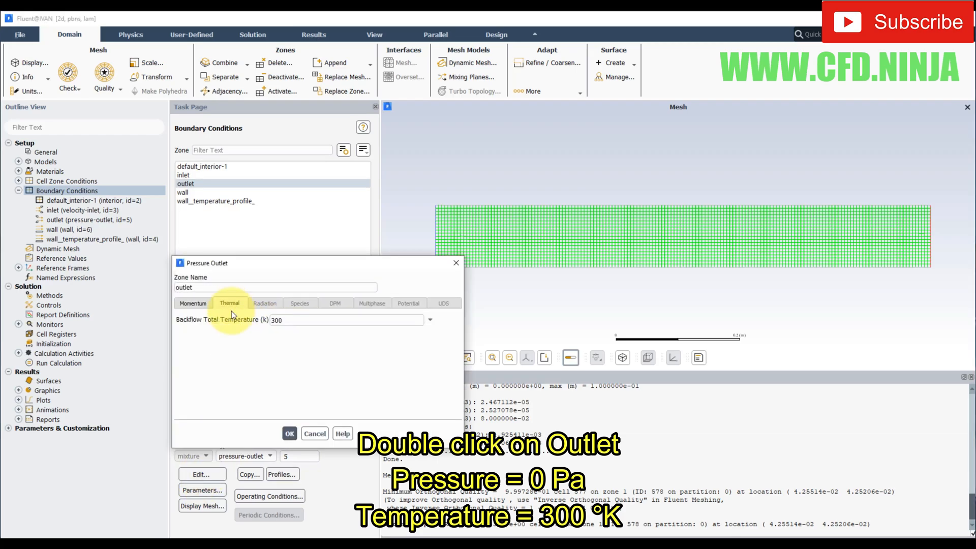
pyautogui.click(289, 434)
# Review the wall zone's momentum and thermal settings, and accept them with the Heat Flux thermal condition
pyautogui.click(194, 192)
pyautogui.click(203, 474)
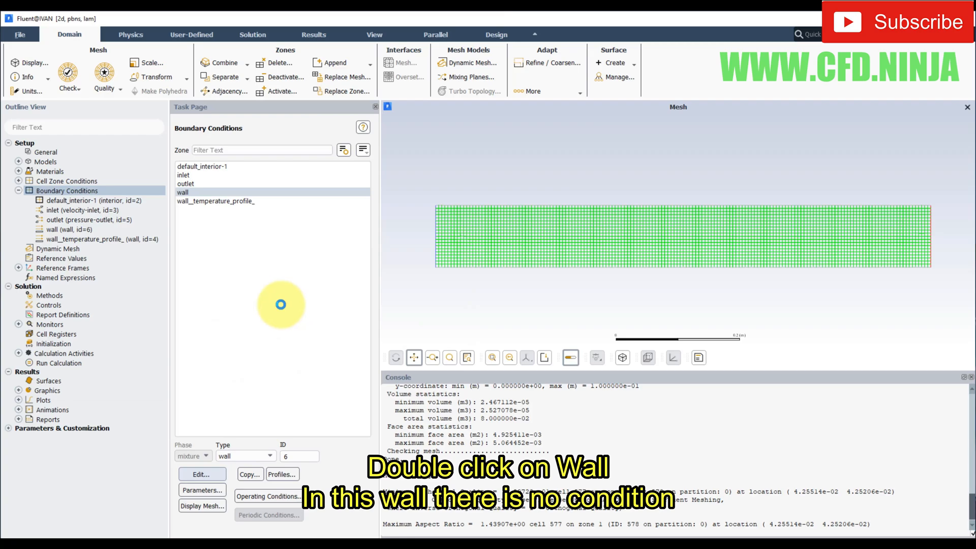
pyautogui.moveTo(255, 267); pyautogui.dragTo(164, 230)
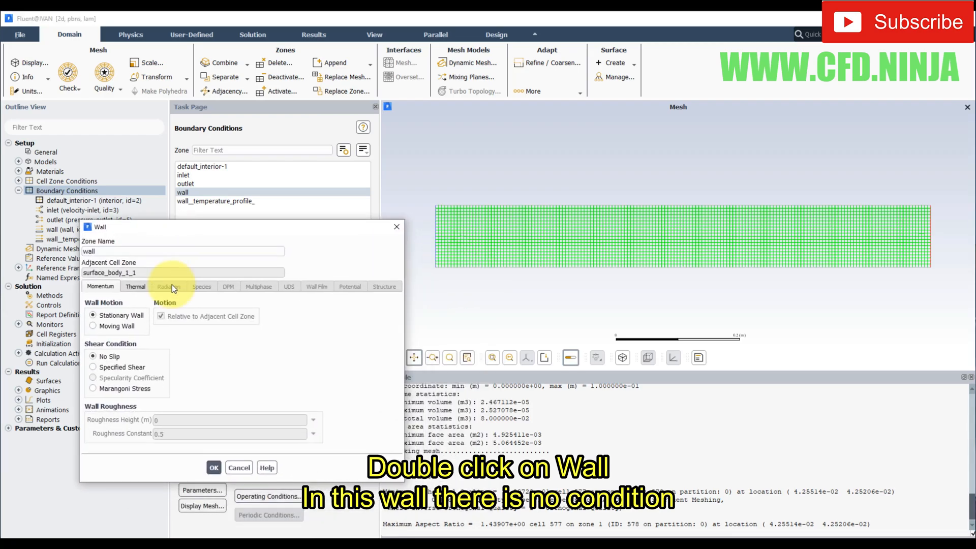
pyautogui.click(135, 286)
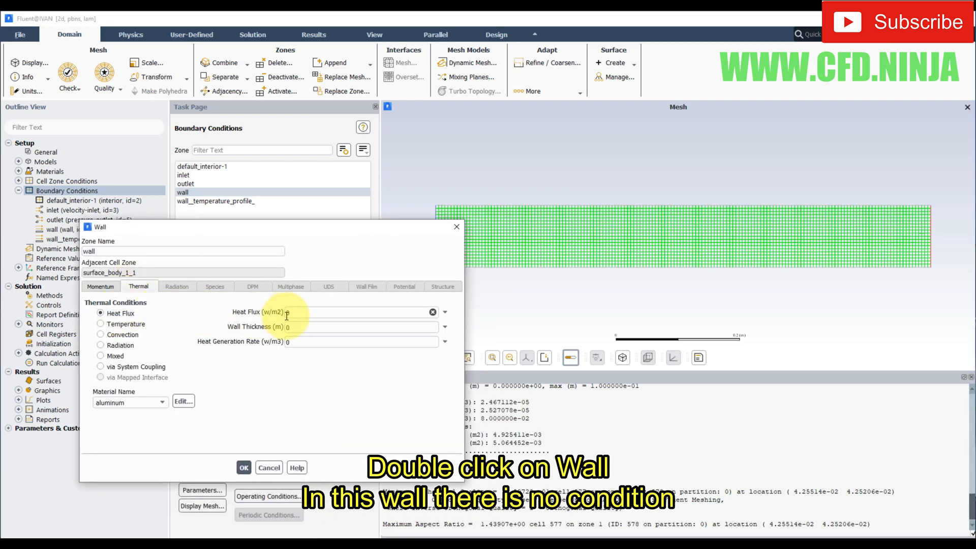
pyautogui.click(243, 468)
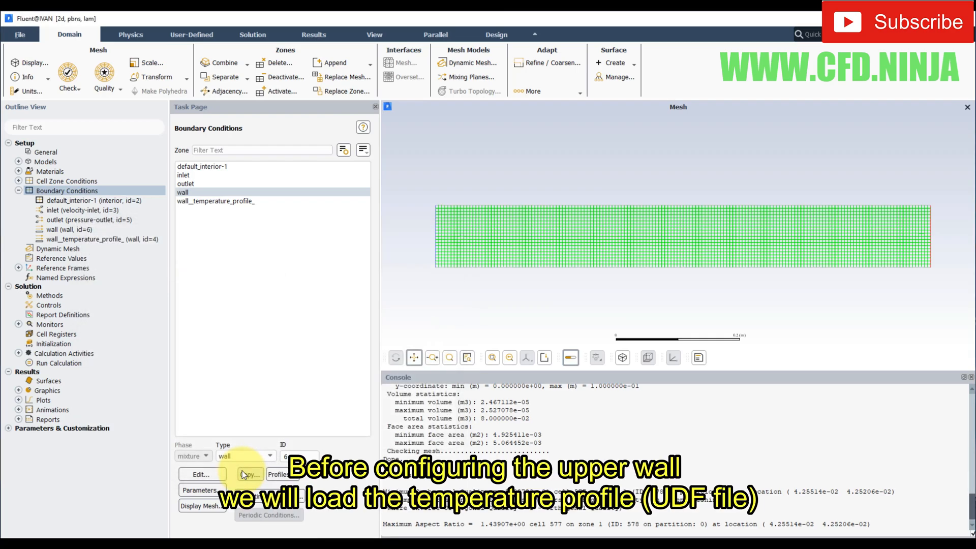
# Add TemperatureProfile.c from the UDF1 folder as a source file for the compiled UDFs
pyautogui.click(231, 201)
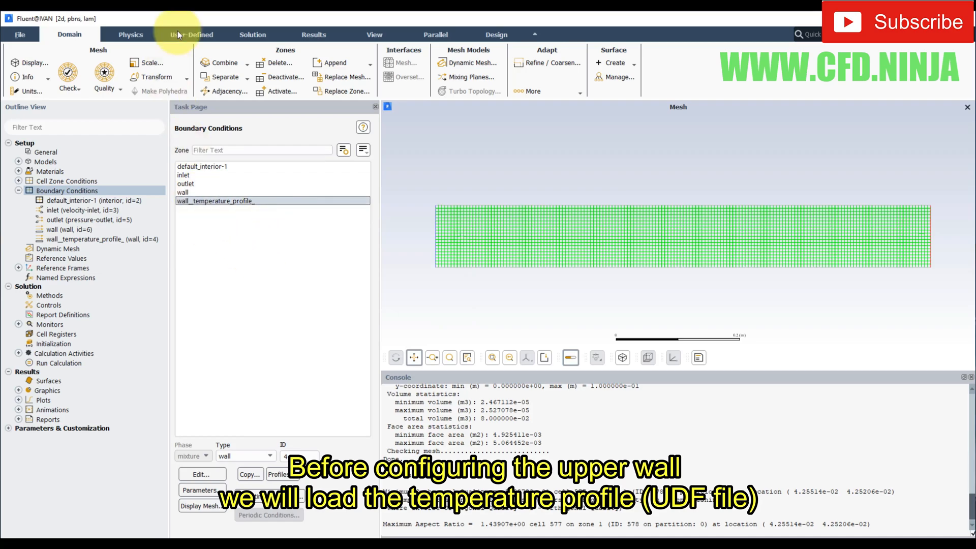
pyautogui.click(191, 34)
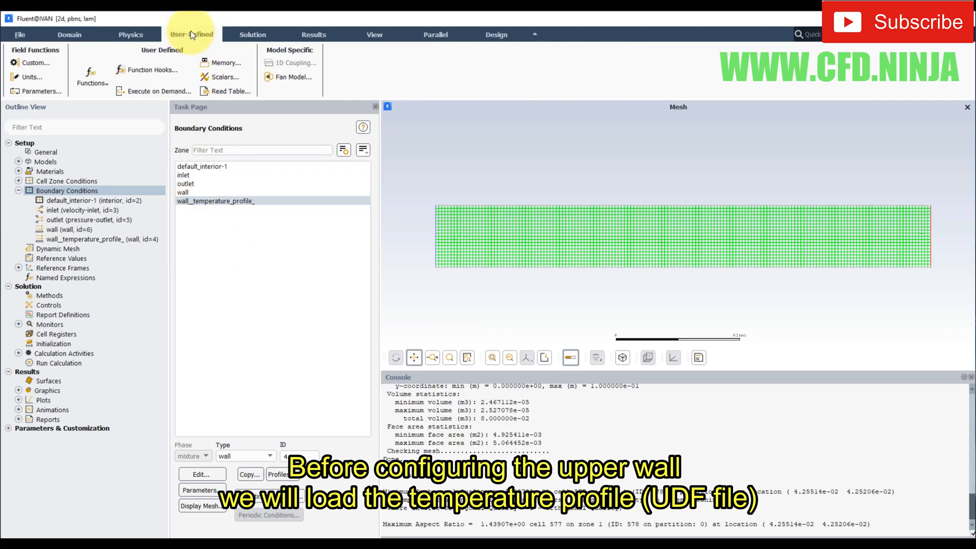
pyautogui.click(101, 76)
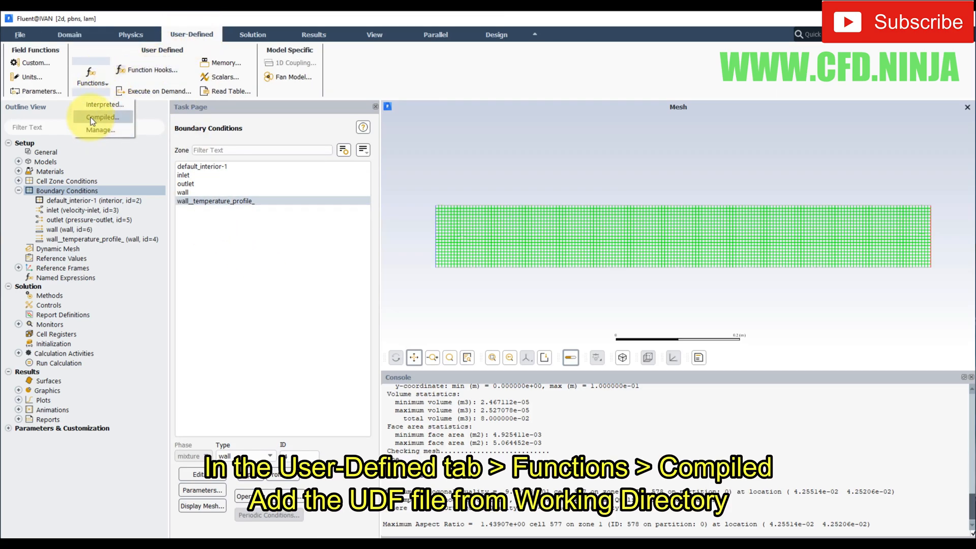
pyautogui.click(104, 118)
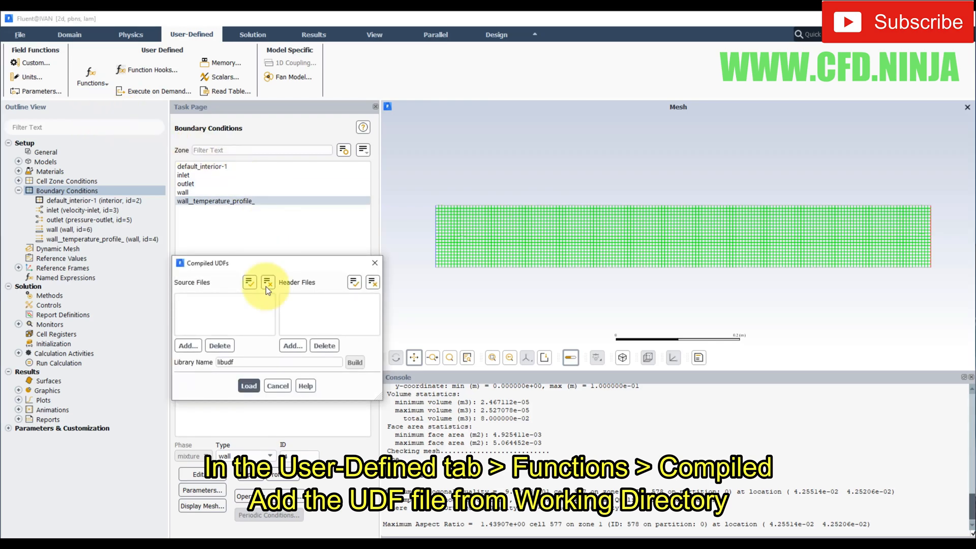
pyautogui.click(189, 352)
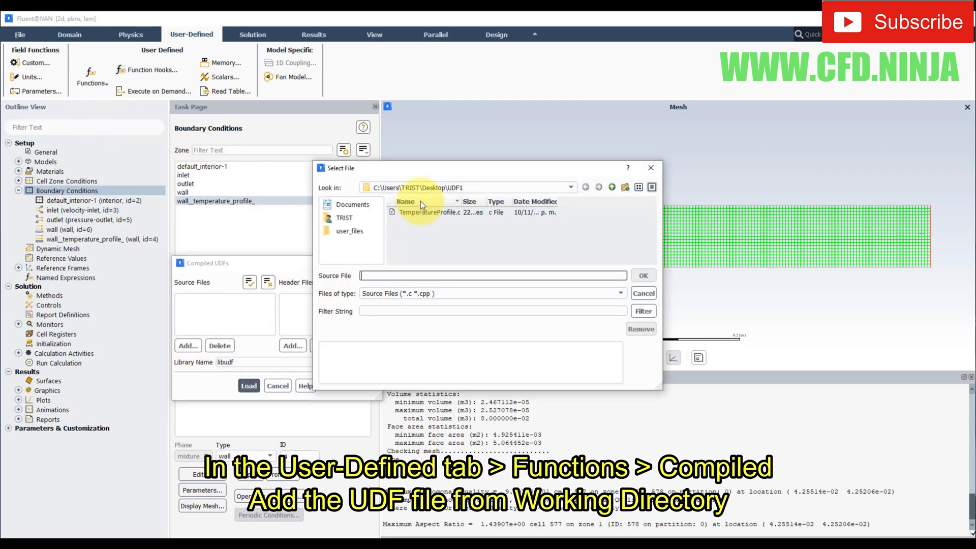
pyautogui.click(417, 213)
pyautogui.moveTo(496, 170); pyautogui.dragTo(580, 175)
pyautogui.click(727, 280)
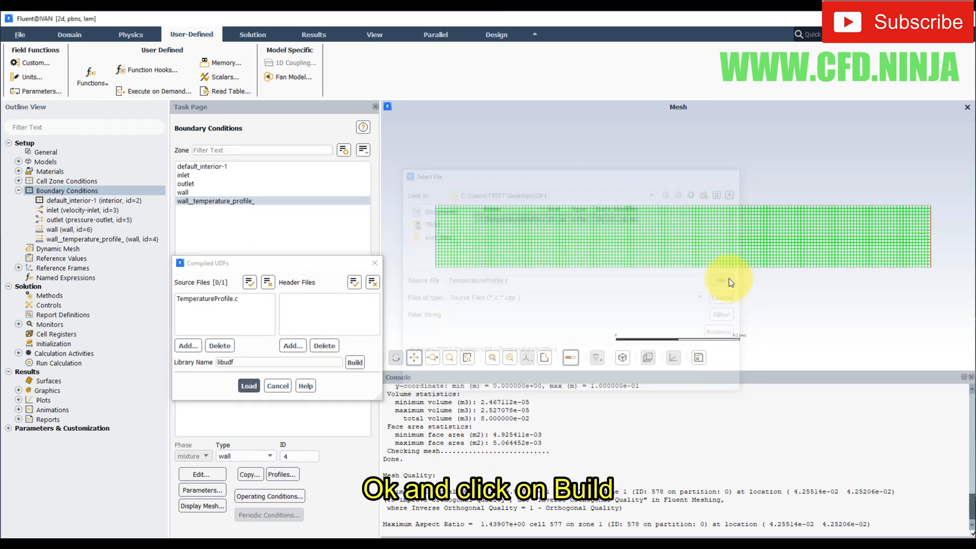
# Build the compiled UDF library libudf from the TemperatureProfile.c source file
pyautogui.click(184, 298)
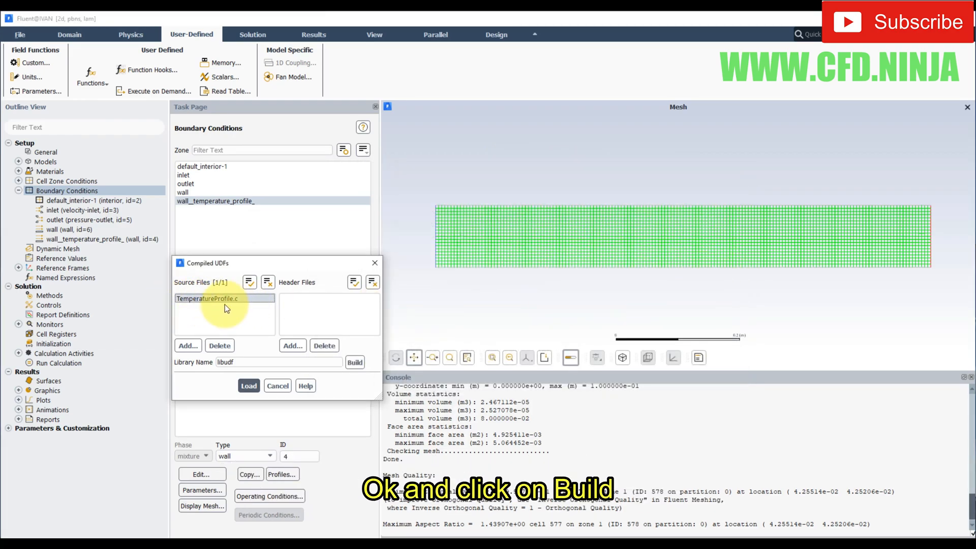
pyautogui.click(354, 362)
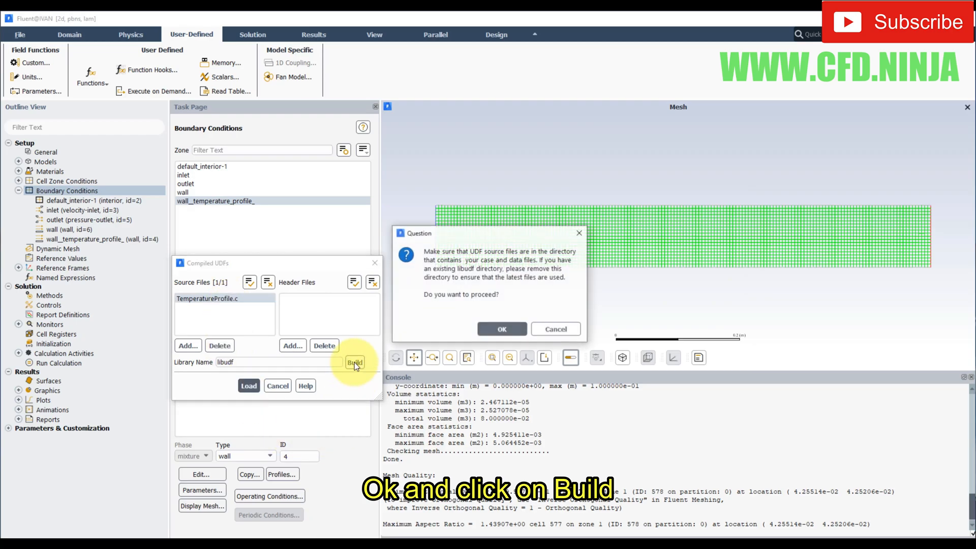
pyautogui.click(500, 330)
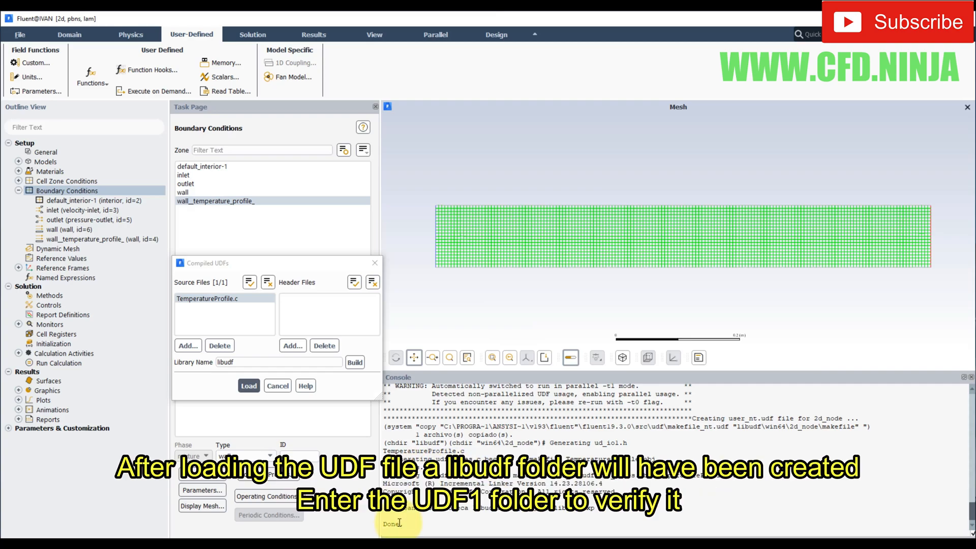
# Check the library build output in the console and look for the libudf folder inside UDF1 in File Explorer
pyautogui.moveTo(408, 524); pyautogui.dragTo(381, 510)
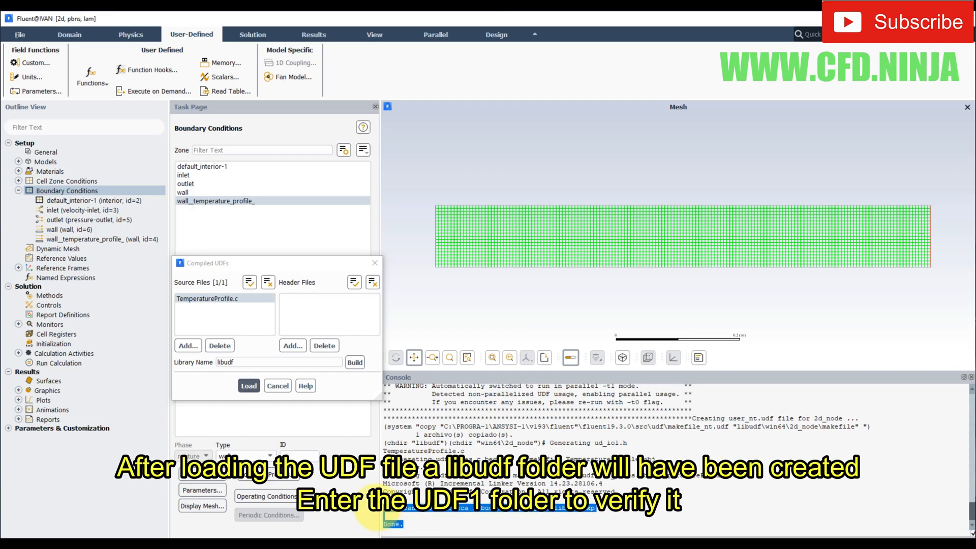
pyautogui.moveTo(469, 508); pyautogui.dragTo(513, 508)
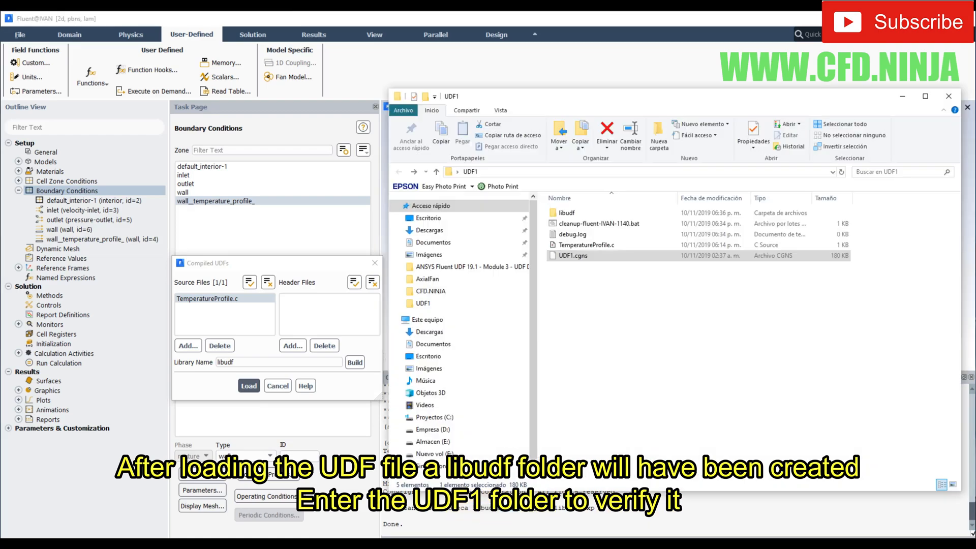
pyautogui.click(569, 214)
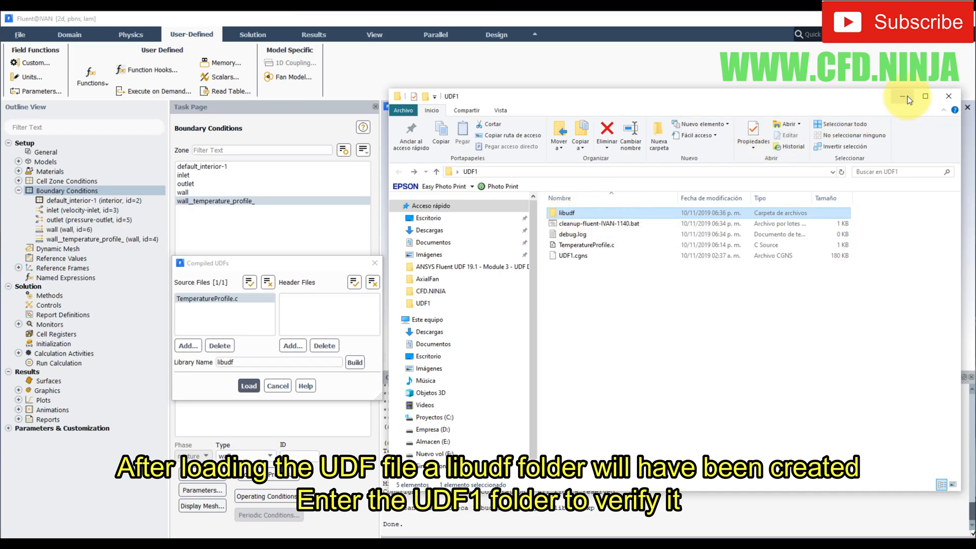
pyautogui.click(948, 96)
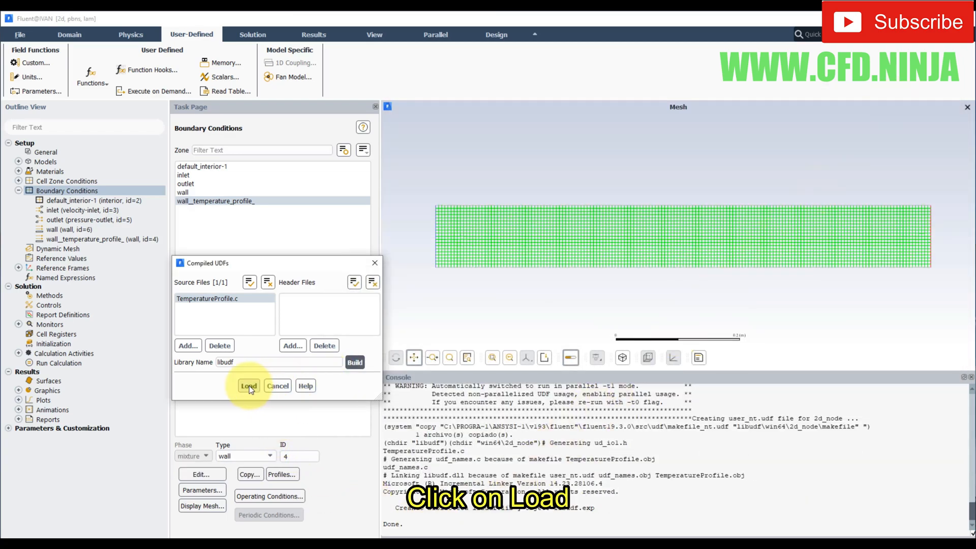
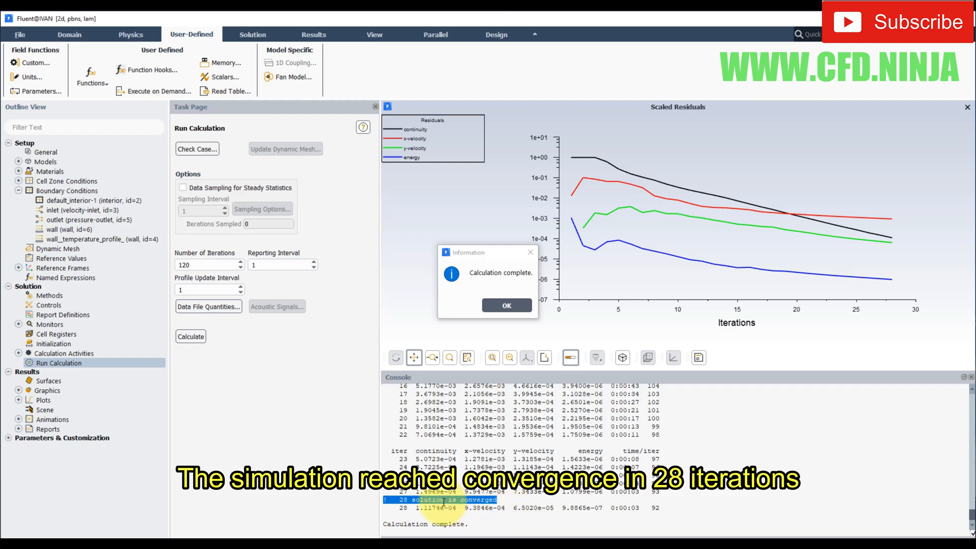
# Display filled, smooth contours of static temperature for the channel as contour-1 after dismissing the completed calculation's notice
pyautogui.click(506, 306)
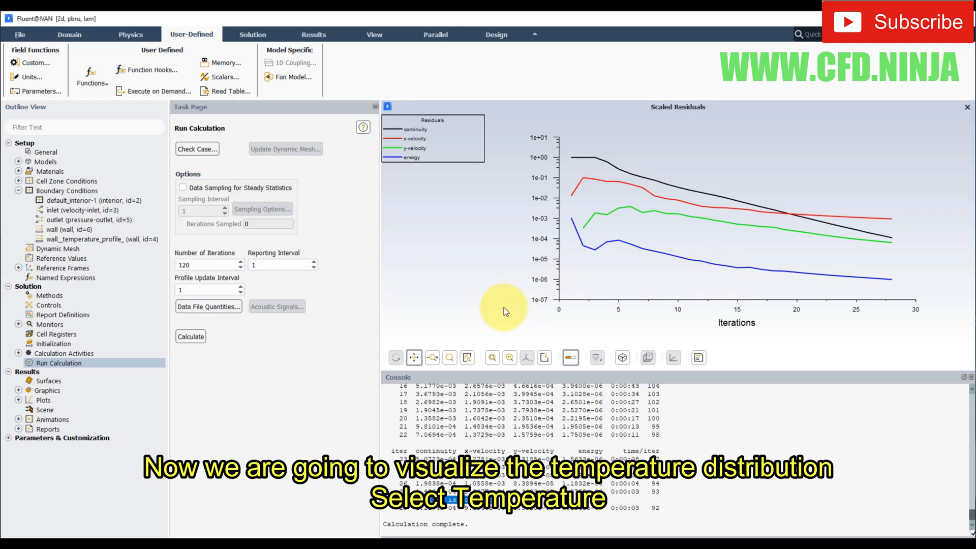
pyautogui.click(18, 390)
pyautogui.click(55, 411)
pyautogui.doubleClick(57, 411)
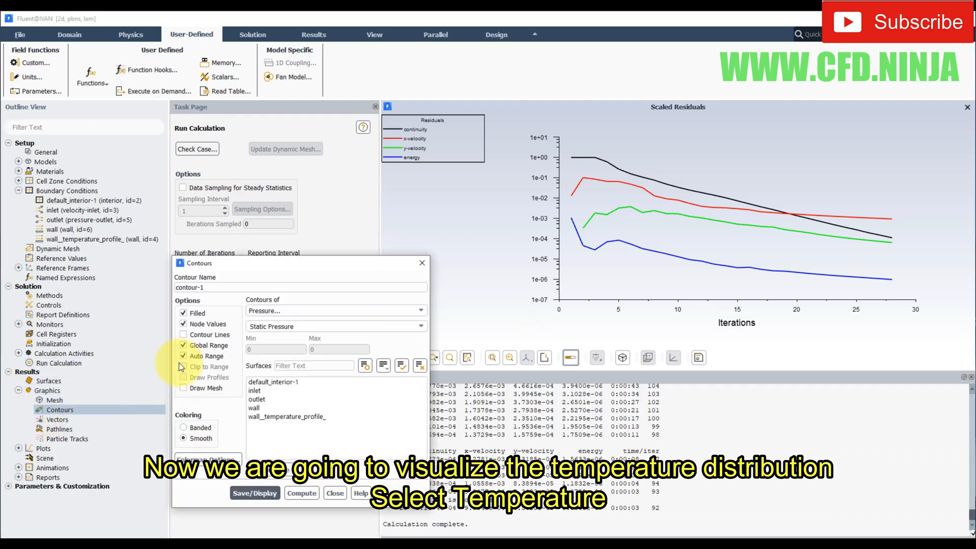
pyautogui.click(417, 310)
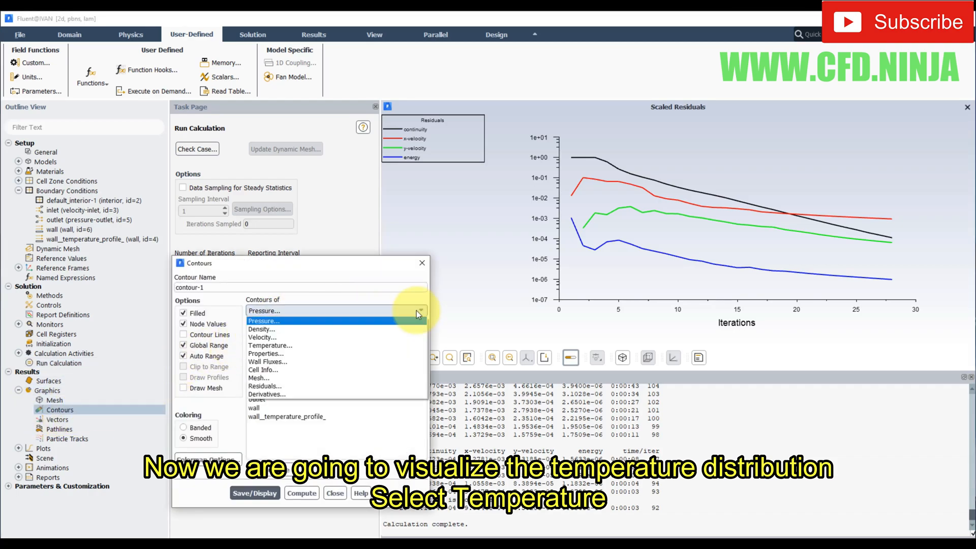
pyautogui.click(291, 345)
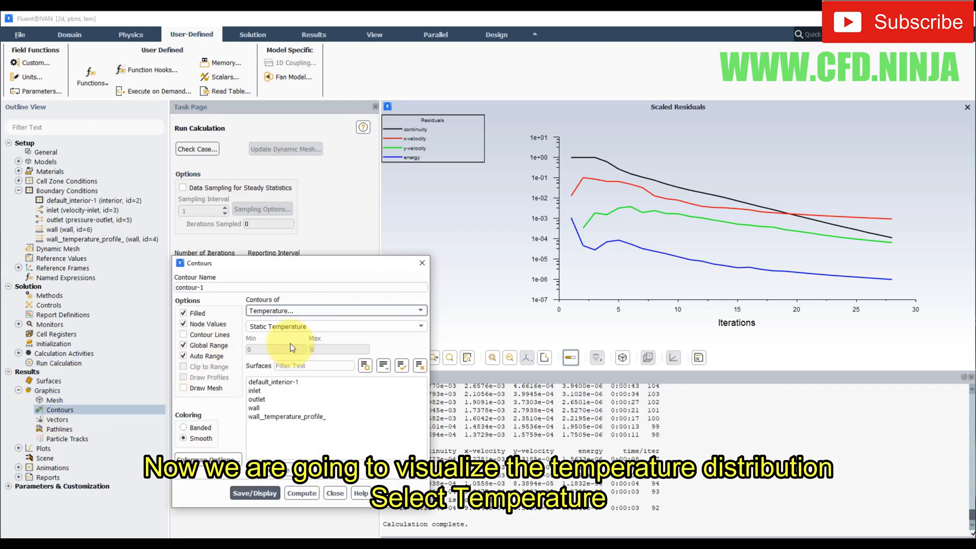
pyautogui.click(246, 486)
pyautogui.moveTo(330, 263); pyautogui.dragTo(246, 196)
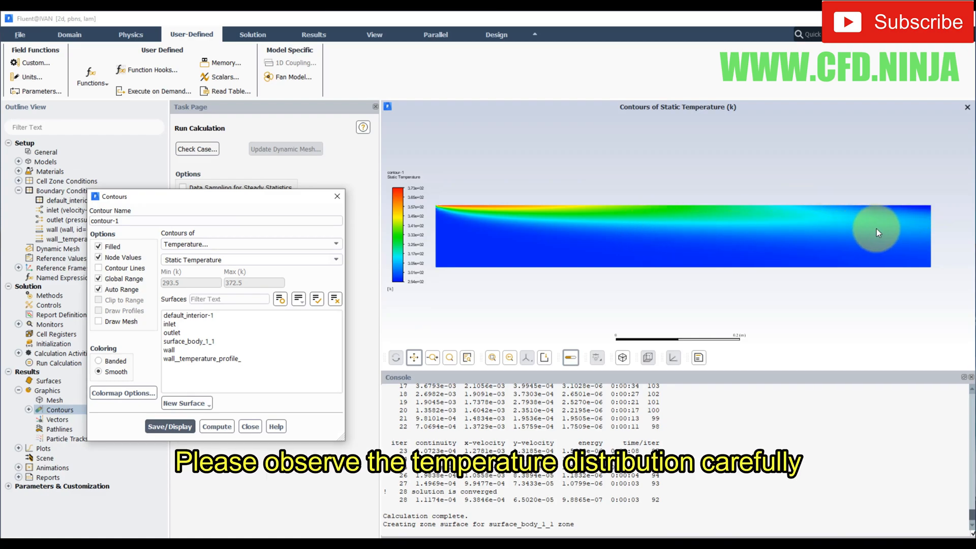
pyautogui.click(250, 428)
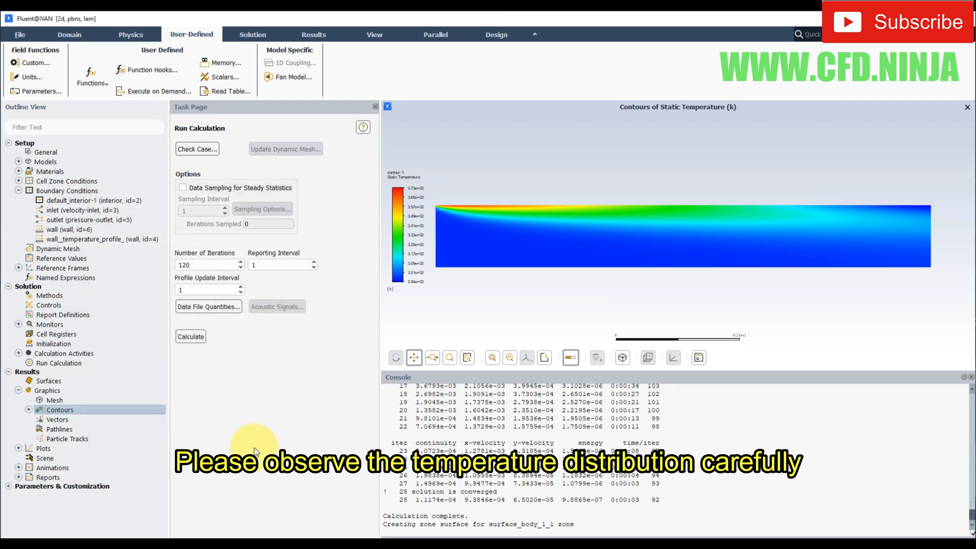
# Plot static temperature against position along X on the wall__temperature_profile_ surface as an XY plot
pyautogui.click(313, 34)
pyautogui.click(218, 63)
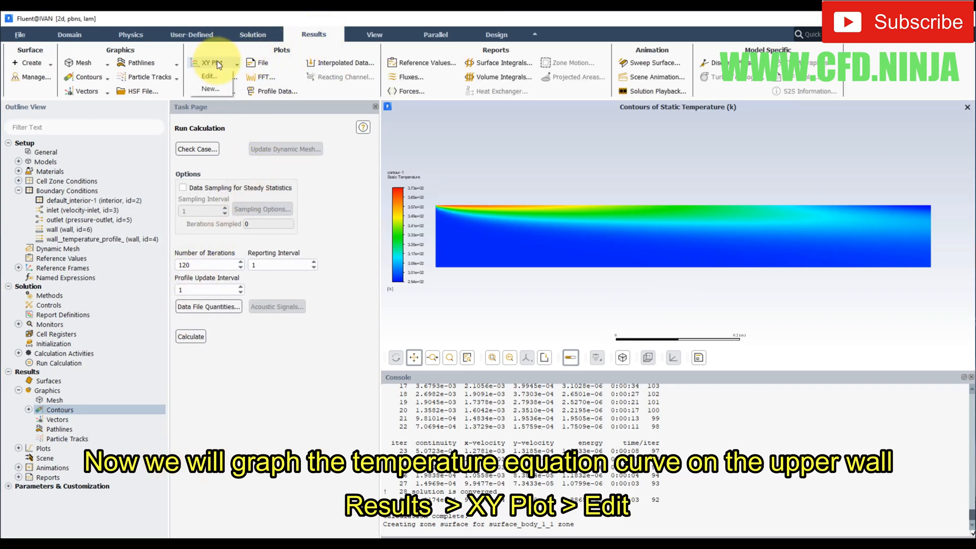
pyautogui.click(209, 76)
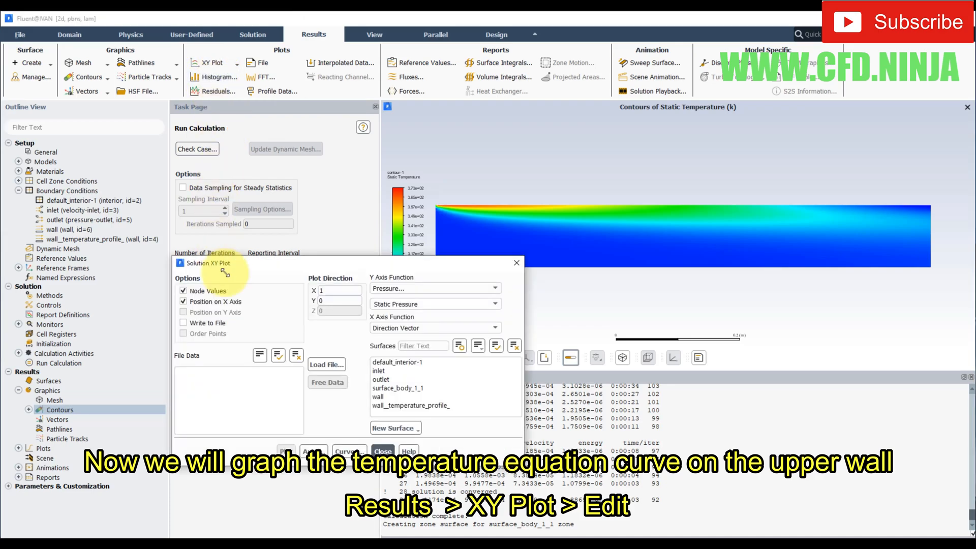
pyautogui.moveTo(312, 261); pyautogui.dragTo(161, 225)
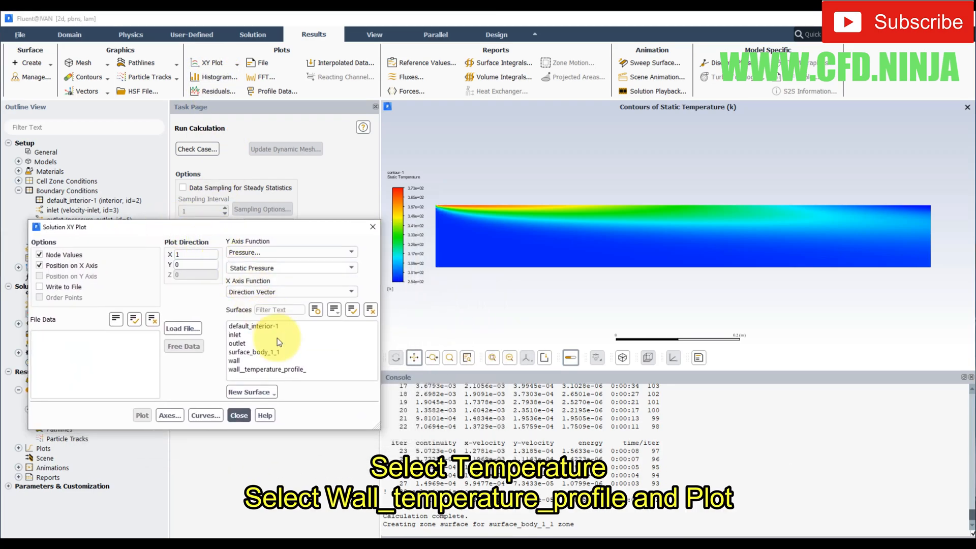
pyautogui.click(279, 252)
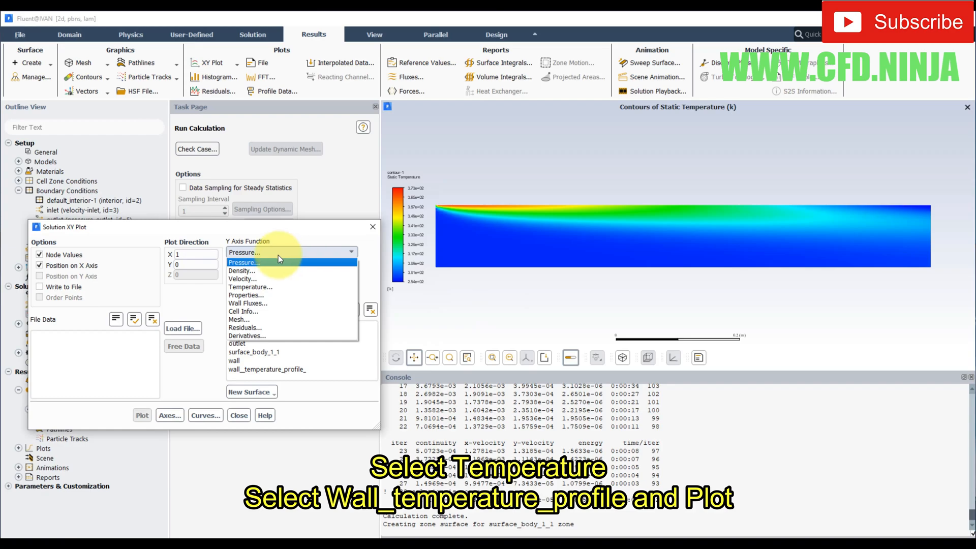
pyautogui.click(271, 286)
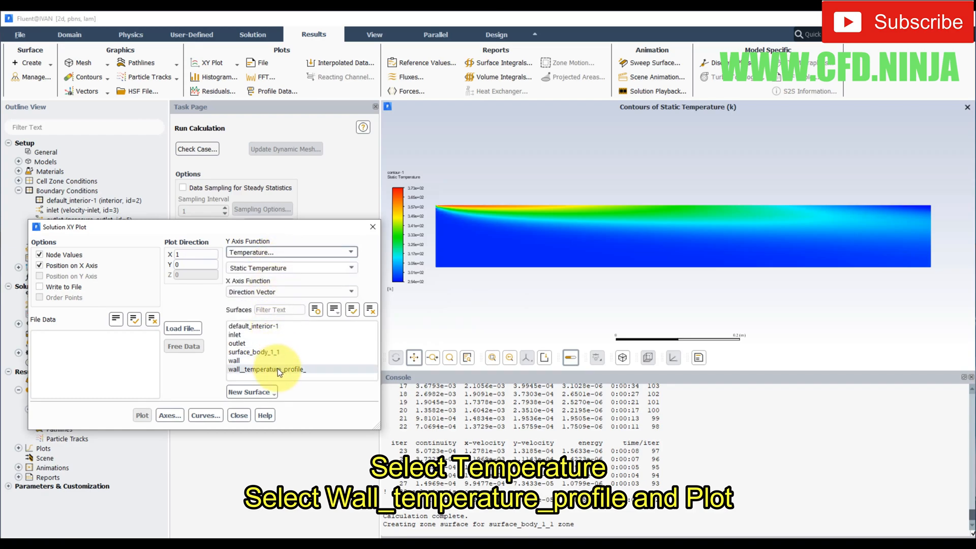
pyautogui.click(260, 370)
pyautogui.click(142, 415)
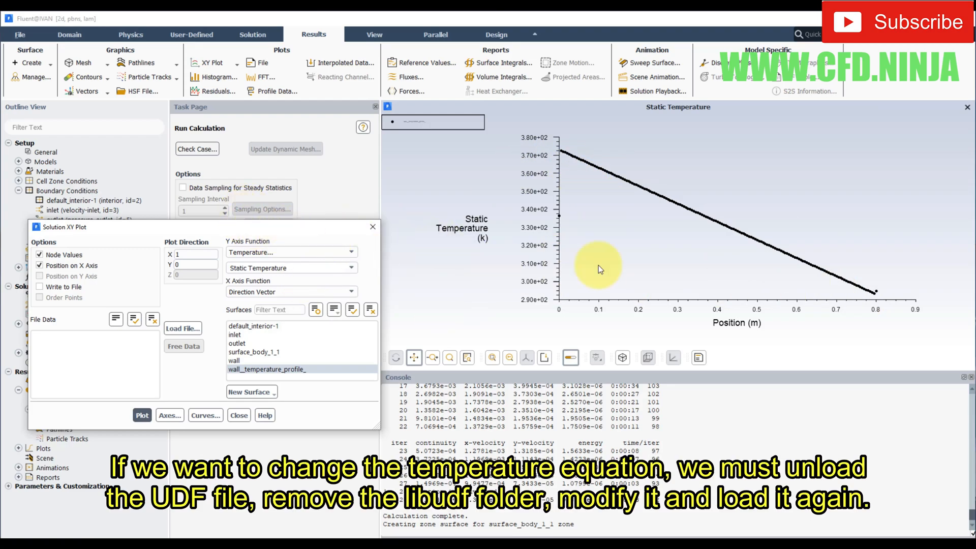
pyautogui.click(239, 416)
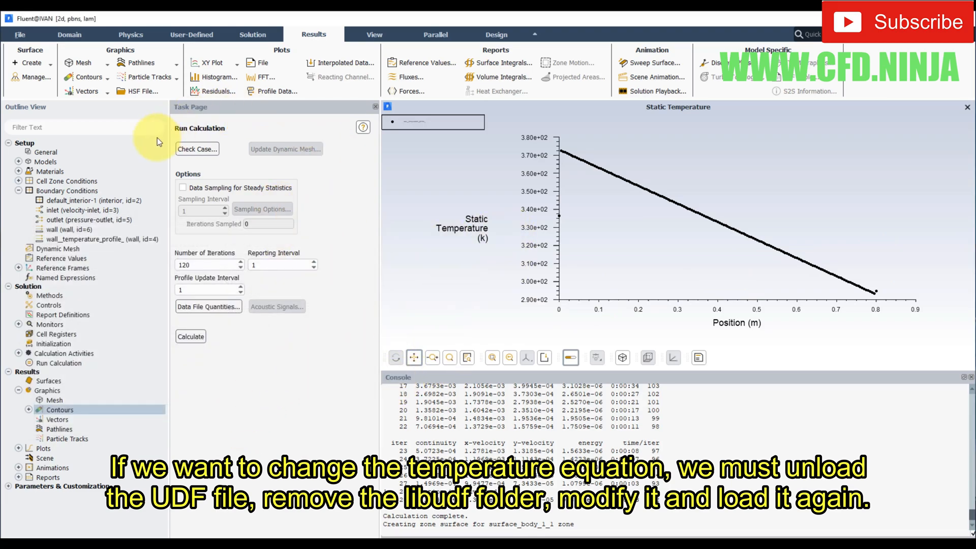
# Unload the libudf library in the UDF Library Manager
pyautogui.click(182, 36)
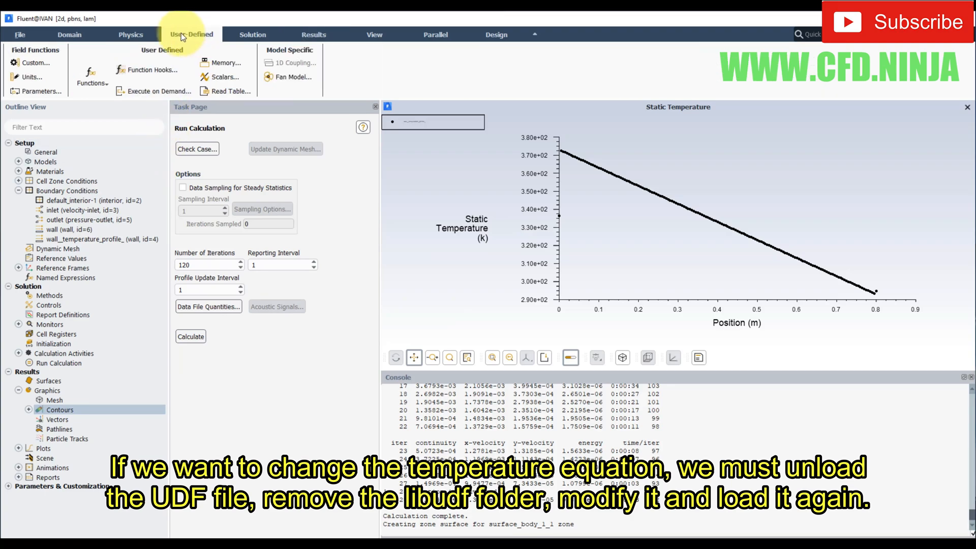
pyautogui.click(99, 84)
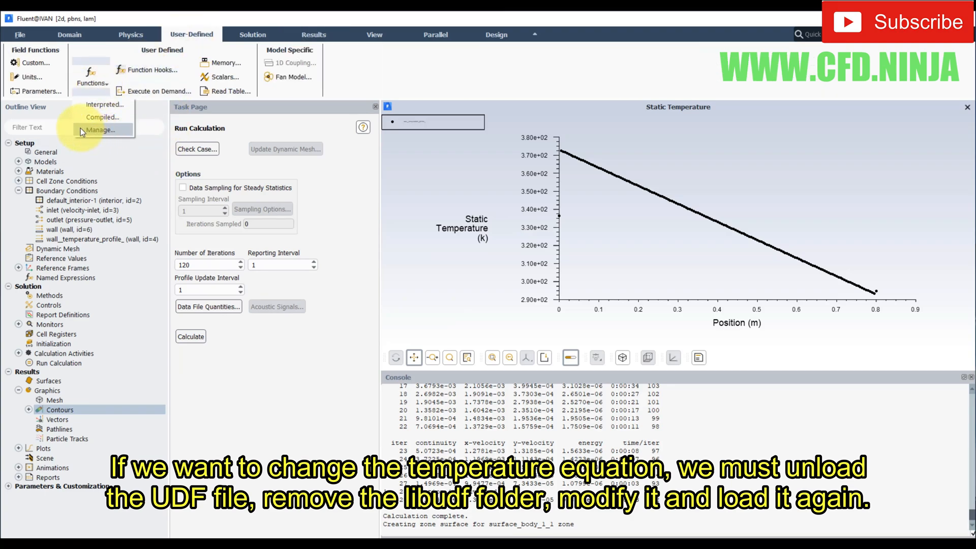
pyautogui.click(105, 130)
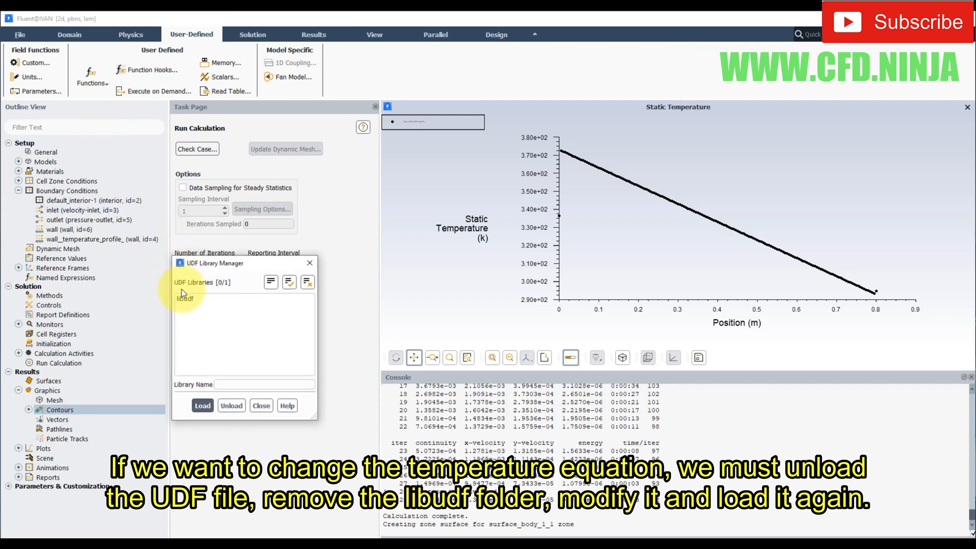
pyautogui.click(187, 299)
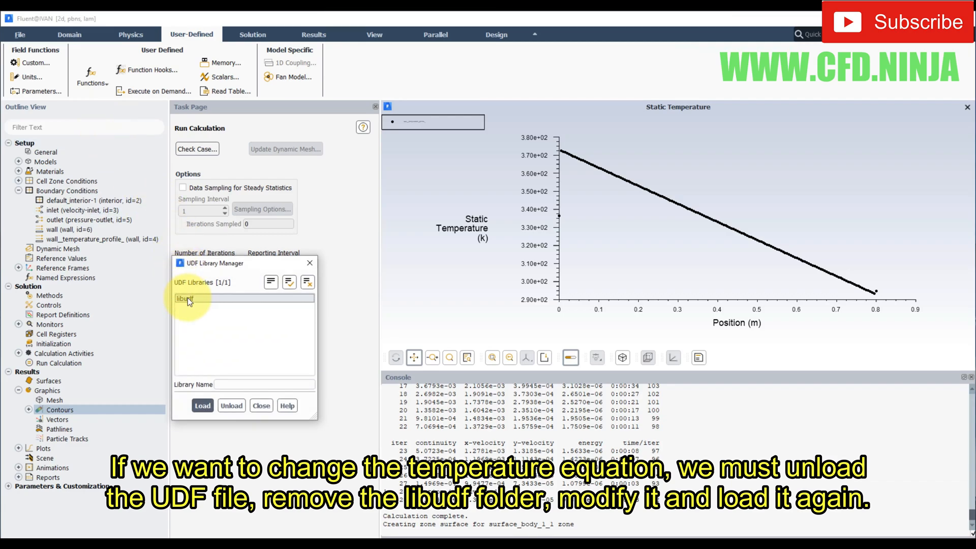
pyautogui.click(231, 406)
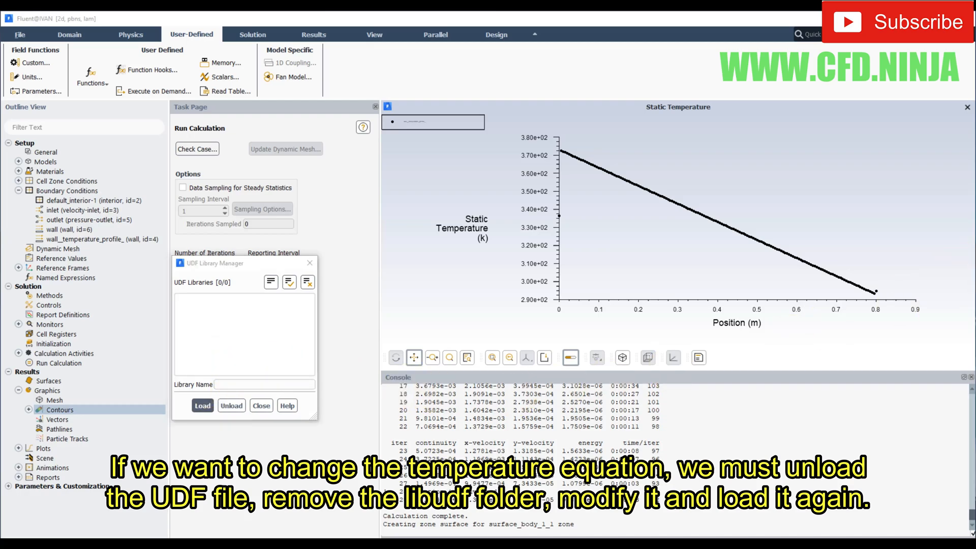
# Delete the libudf folder from UDF1 in File Explorer, and close the UDF Library Manager
pyautogui.click(570, 214)
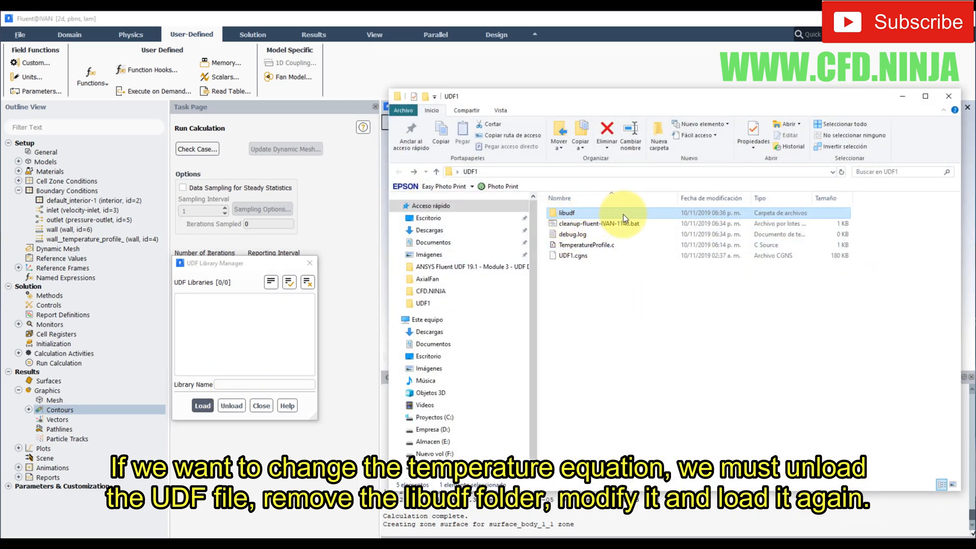
pyautogui.click(661, 313)
pyautogui.click(566, 213)
pyautogui.press('Delete')
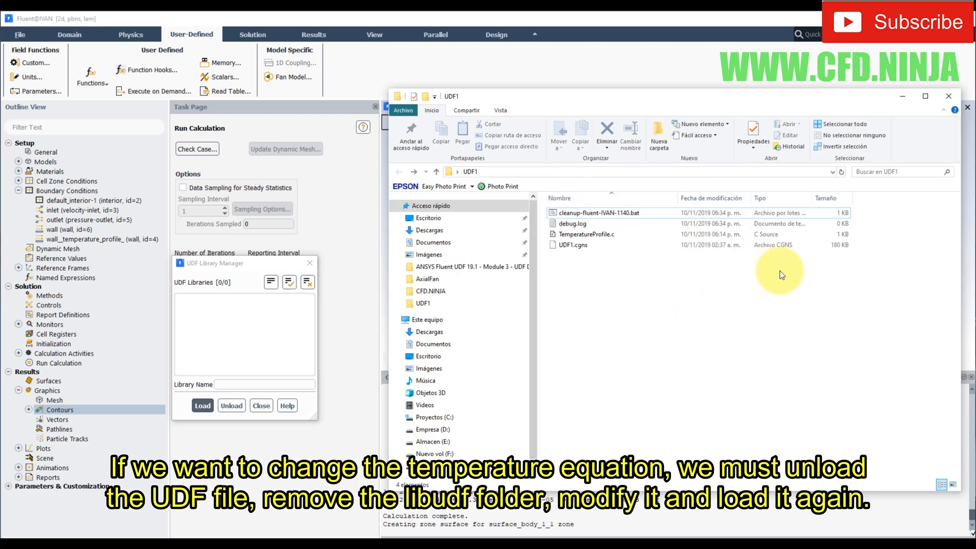
pyautogui.click(948, 96)
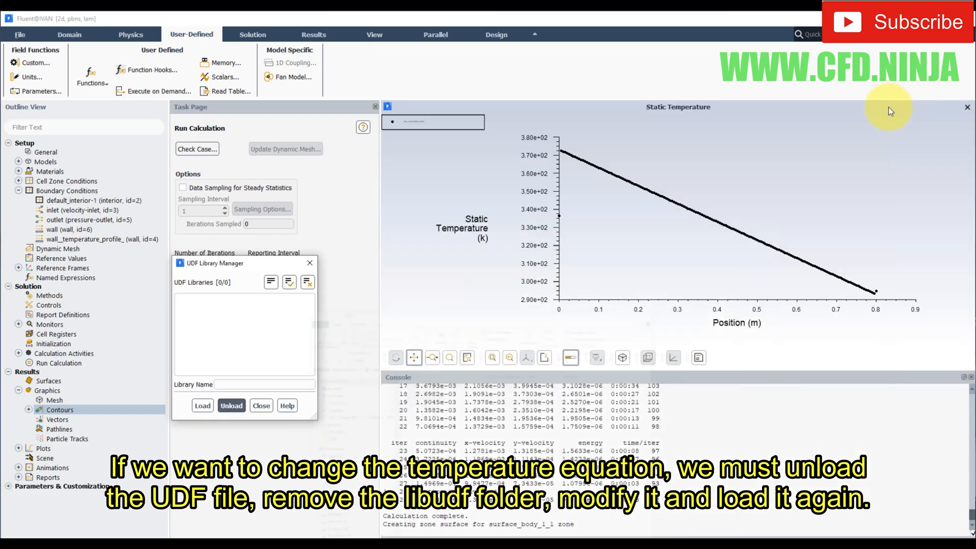
pyautogui.click(262, 406)
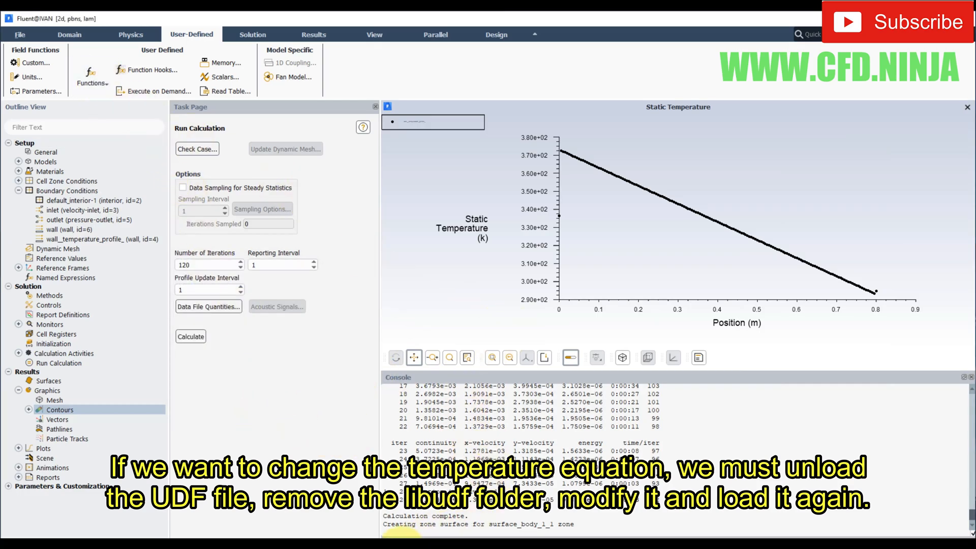
# Open TemperatureProfile.c from the UDF1 folder in Notepad (Bloc de notas)
pyautogui.click(248, 546)
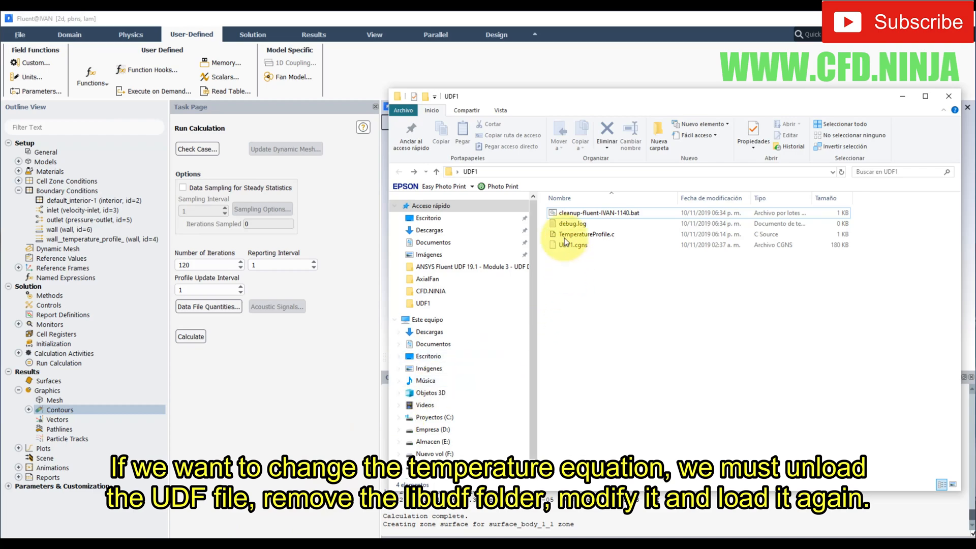
pyautogui.click(584, 235)
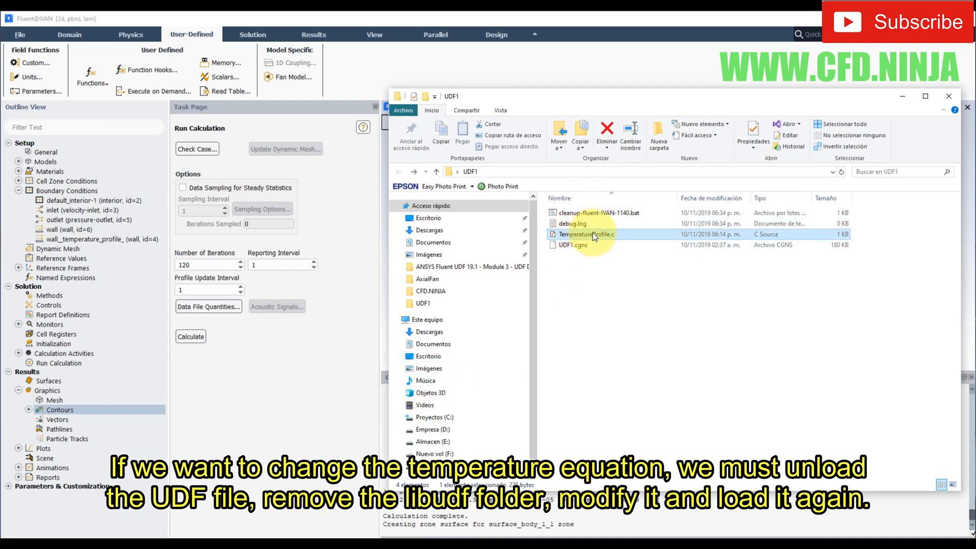
pyautogui.rightClick(594, 235)
pyautogui.moveTo(704, 276)
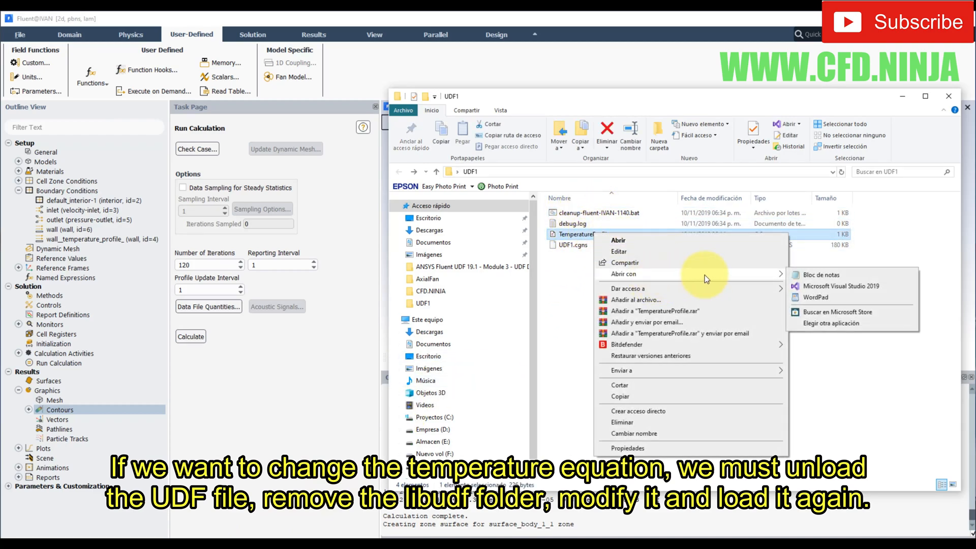
pyautogui.click(813, 276)
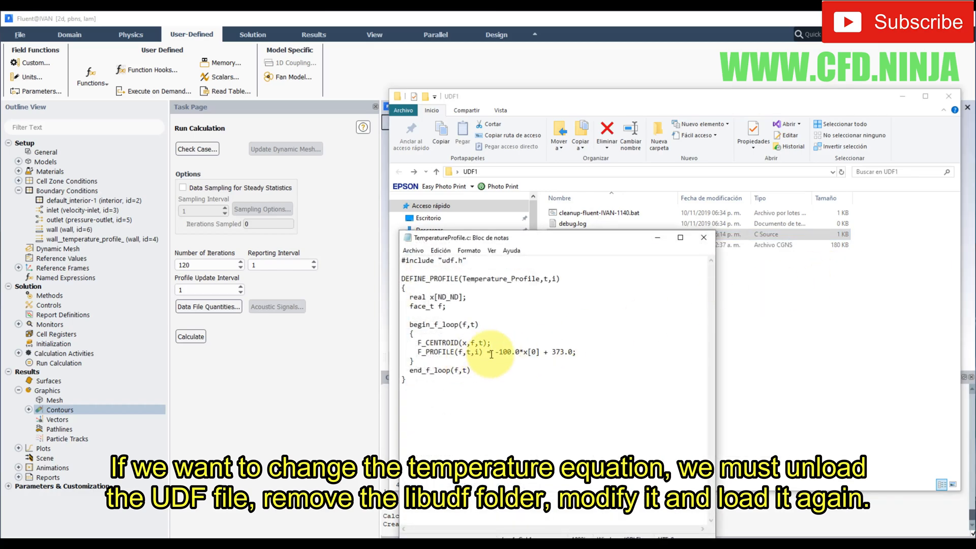
# Change the F_PROFILE expression to 50.0*x[0]*x[0]-100.0*x[0] + 373.0, and close TemperatureProfile.c with the changes saved
pyautogui.moveTo(491, 352); pyautogui.dragTo(592, 349)
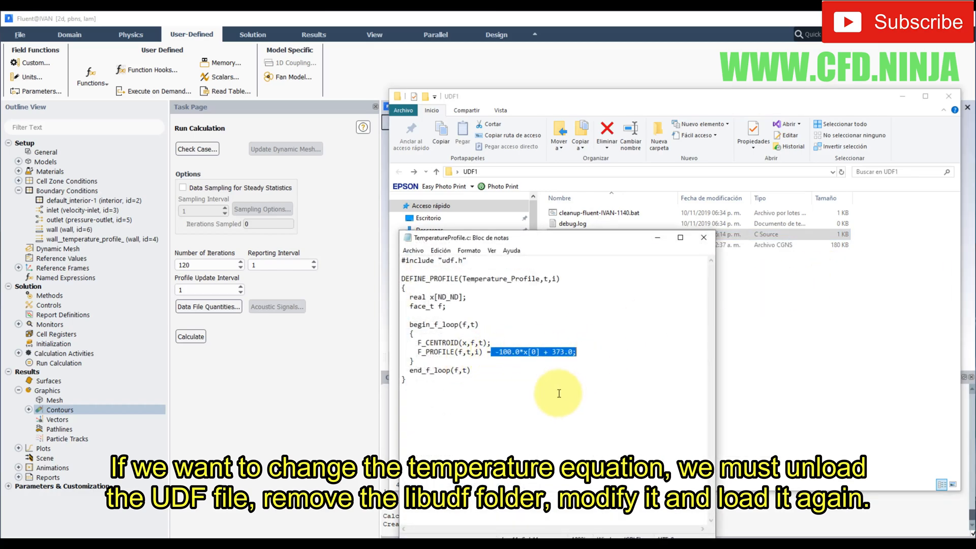
pyautogui.click(503, 354)
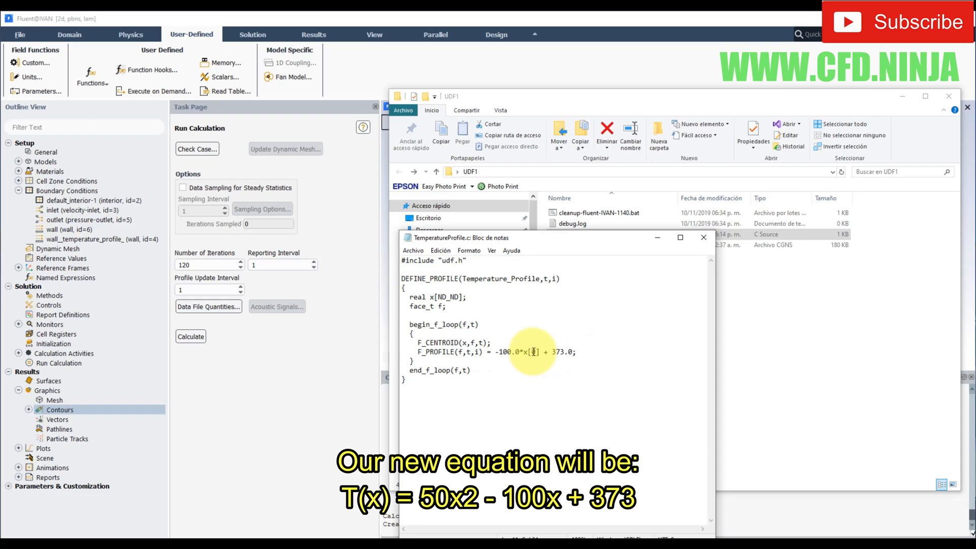
pyautogui.write('50*x[')
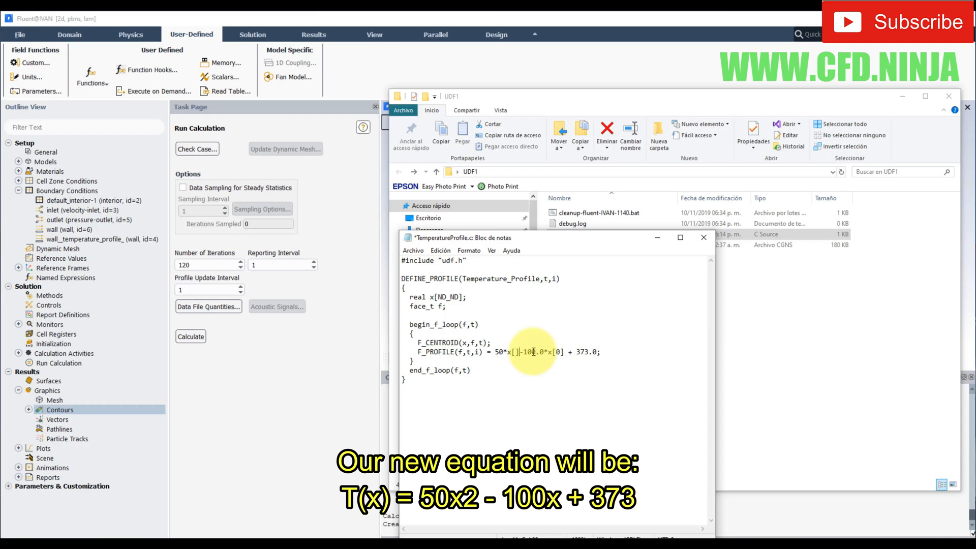
pyautogui.write('[0]-10')
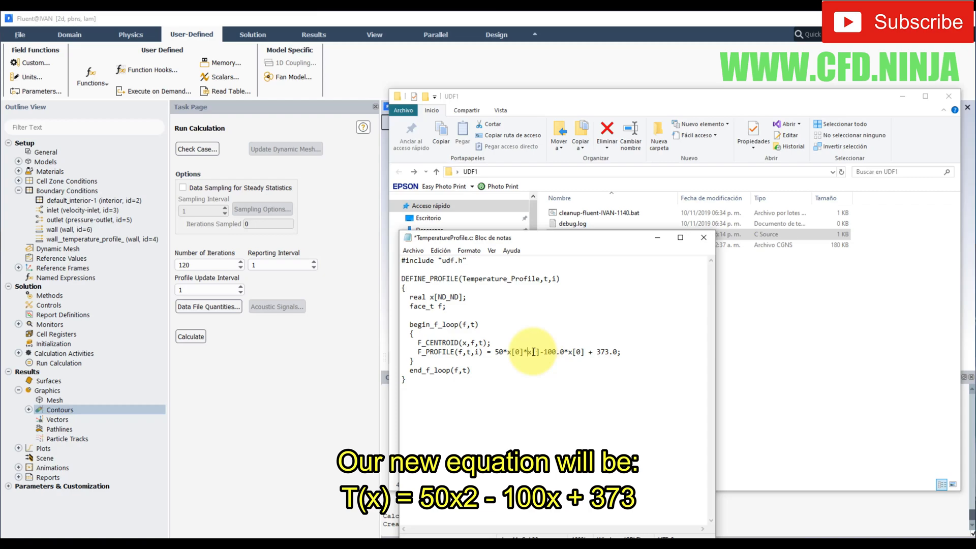
pyautogui.write('0')
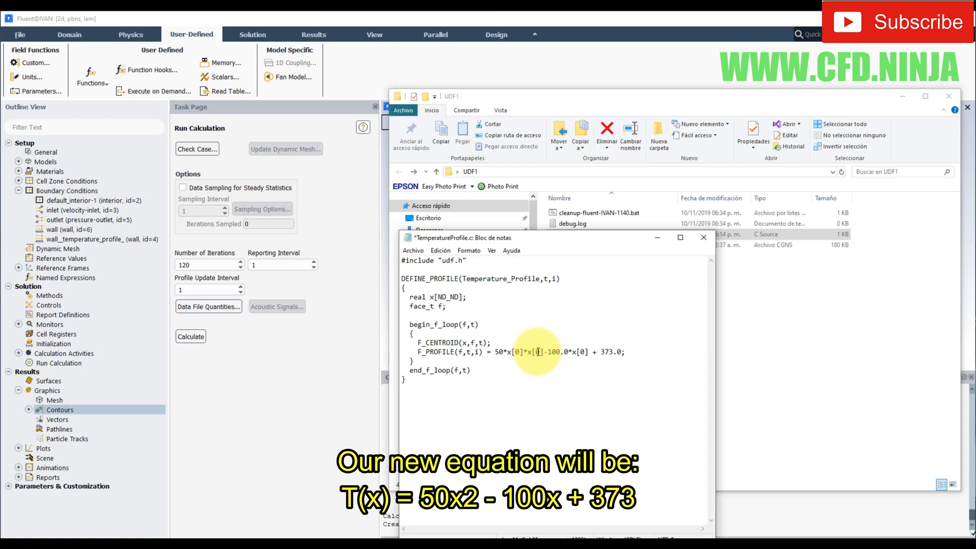
pyautogui.moveTo(495, 352); pyautogui.dragTo(624, 354)
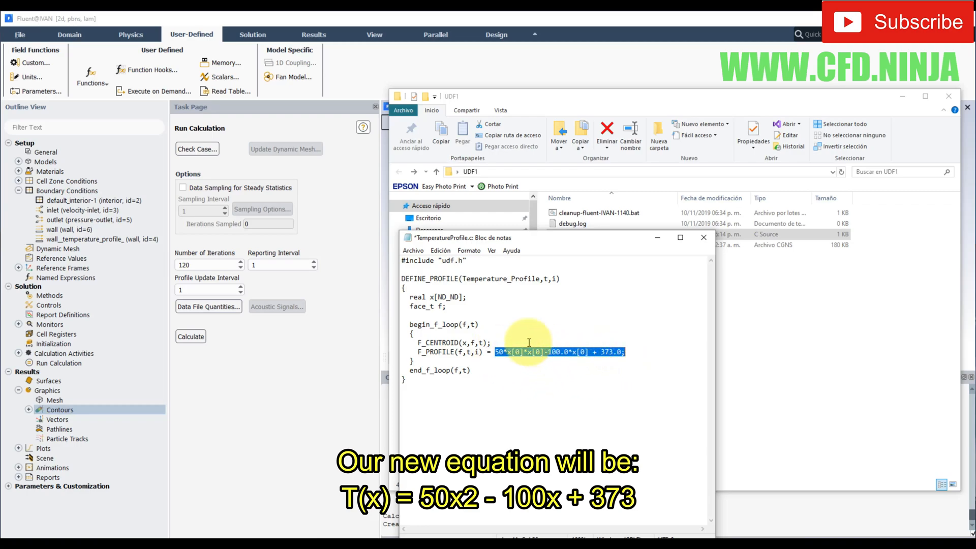
pyautogui.click(503, 353)
pyautogui.write('.0')
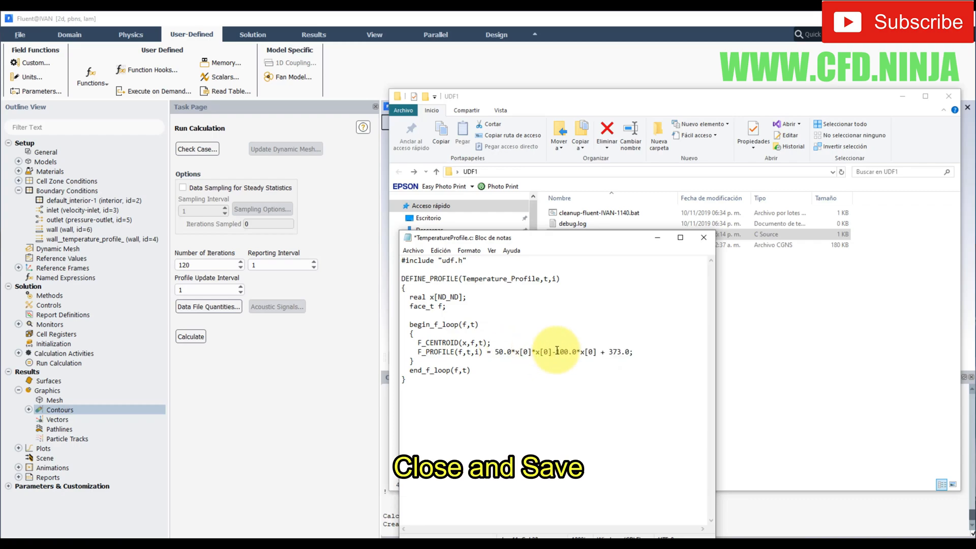
pyautogui.click(705, 239)
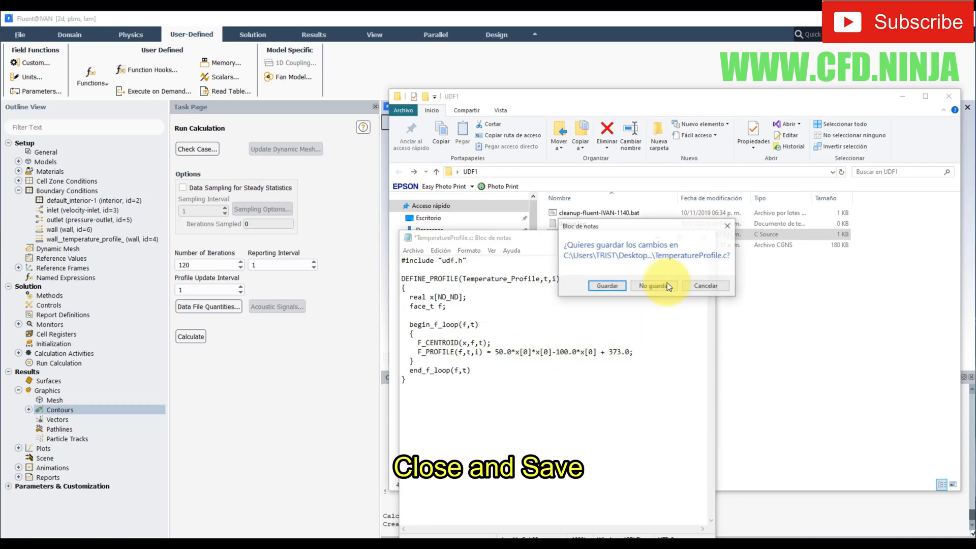
pyautogui.click(606, 286)
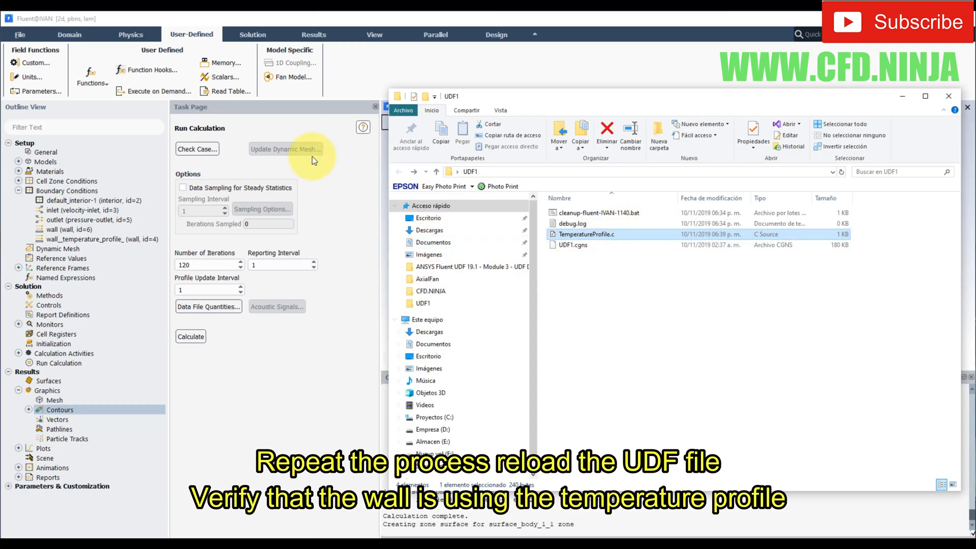
# Back in Fluent, replace the compiled UDF source entry with the edited TemperatureProfile.c from the UDF1 folder
pyautogui.click(92, 79)
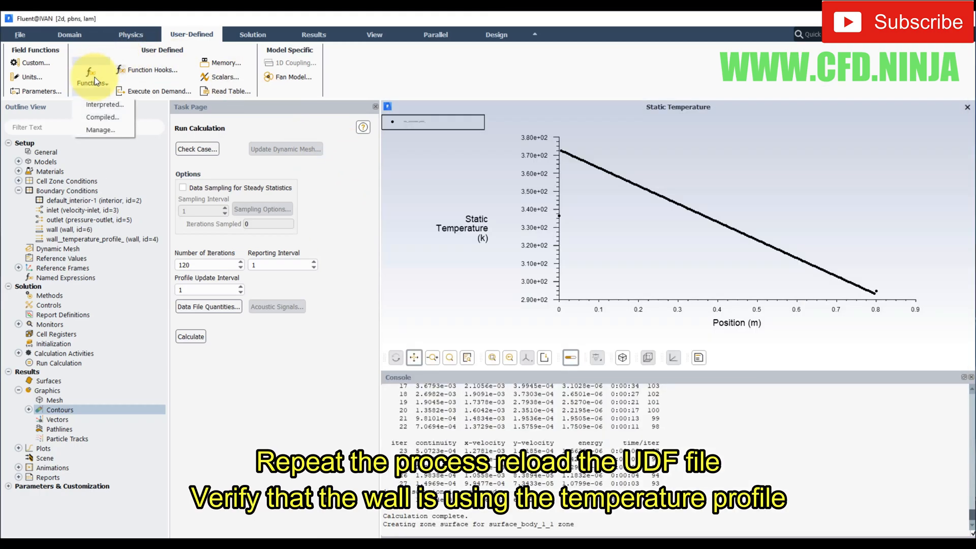
pyautogui.click(92, 118)
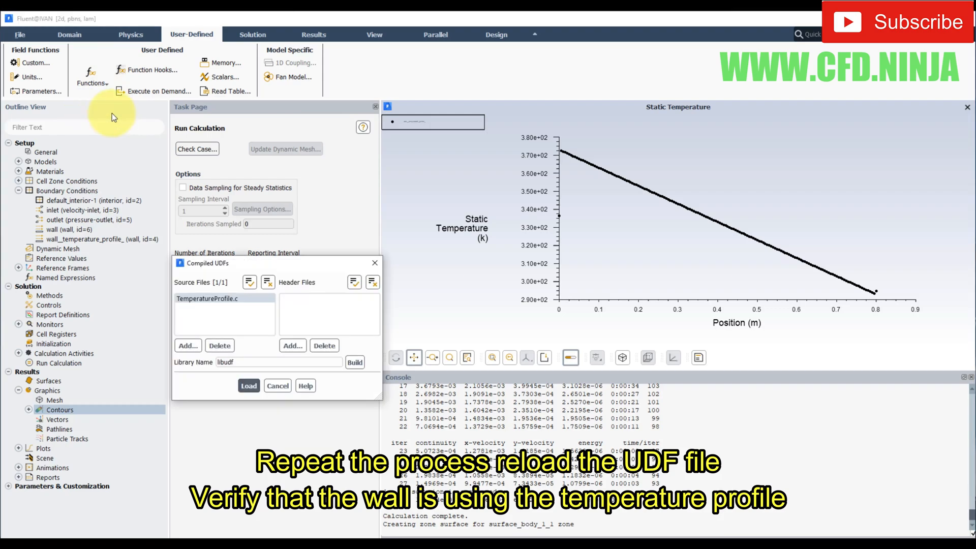
pyautogui.click(225, 348)
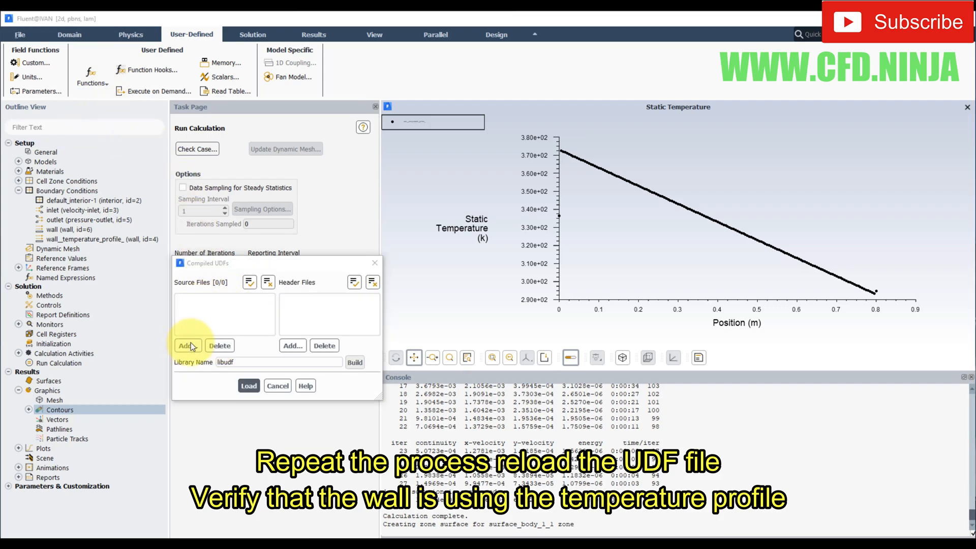
pyautogui.click(189, 344)
pyautogui.click(422, 210)
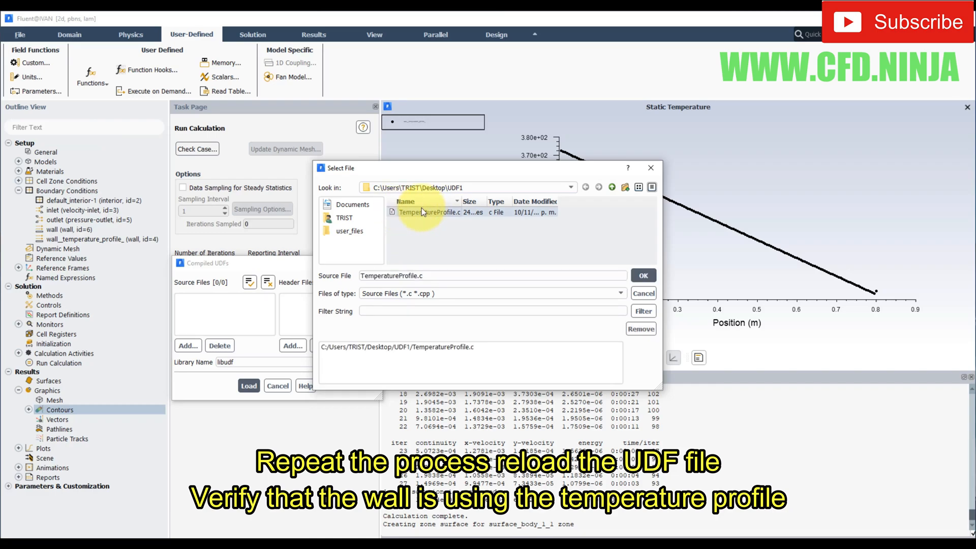
pyautogui.click(643, 276)
pyautogui.click(207, 298)
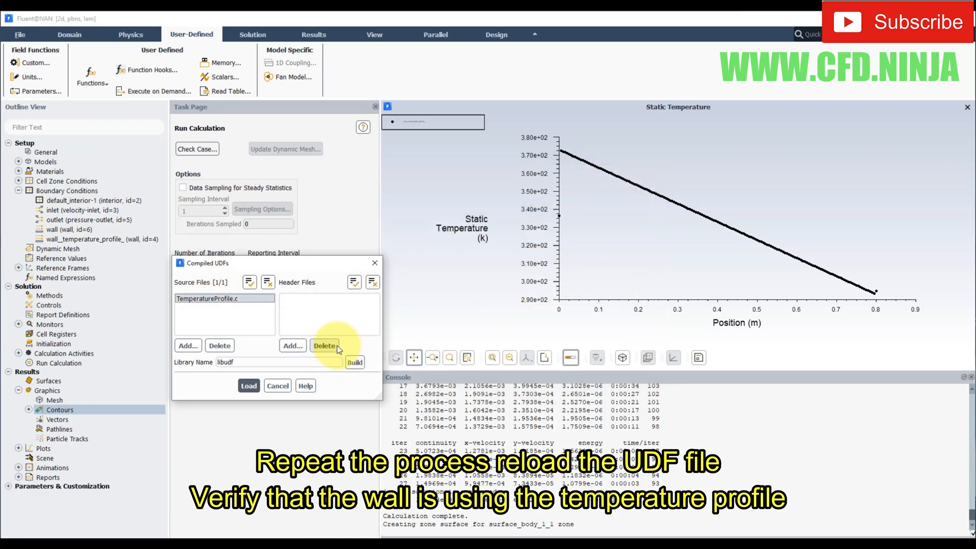
# Build the libudf library from TemperatureProfile.c and load it
pyautogui.click(354, 364)
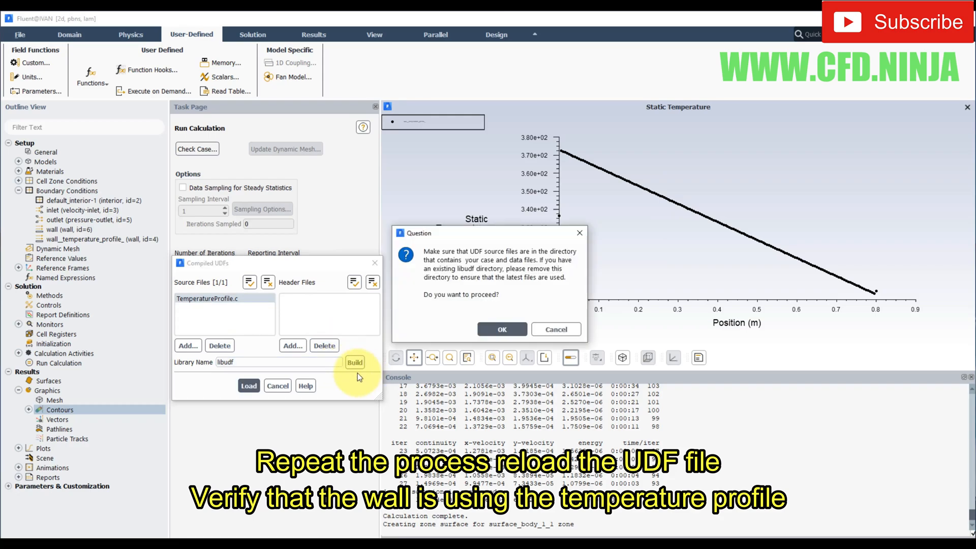
pyautogui.click(503, 329)
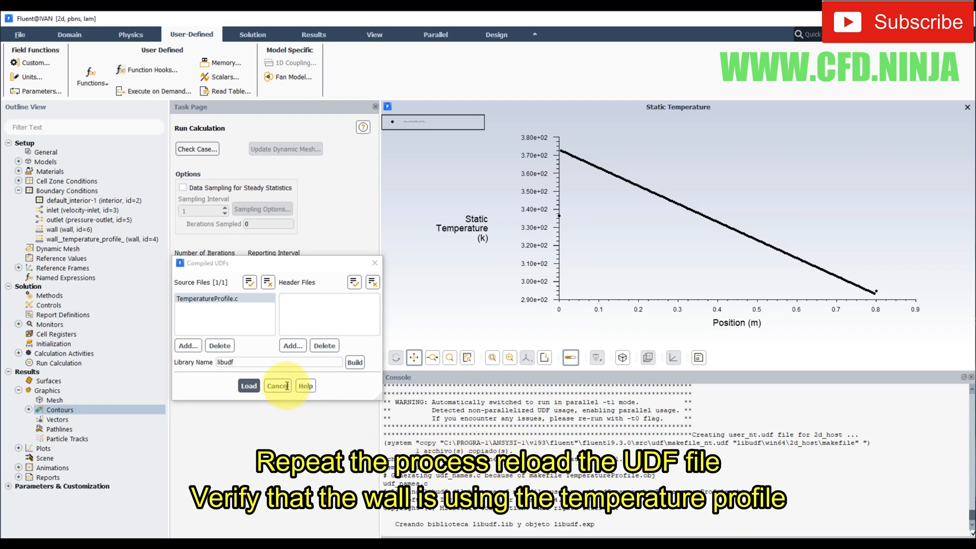
pyautogui.click(249, 386)
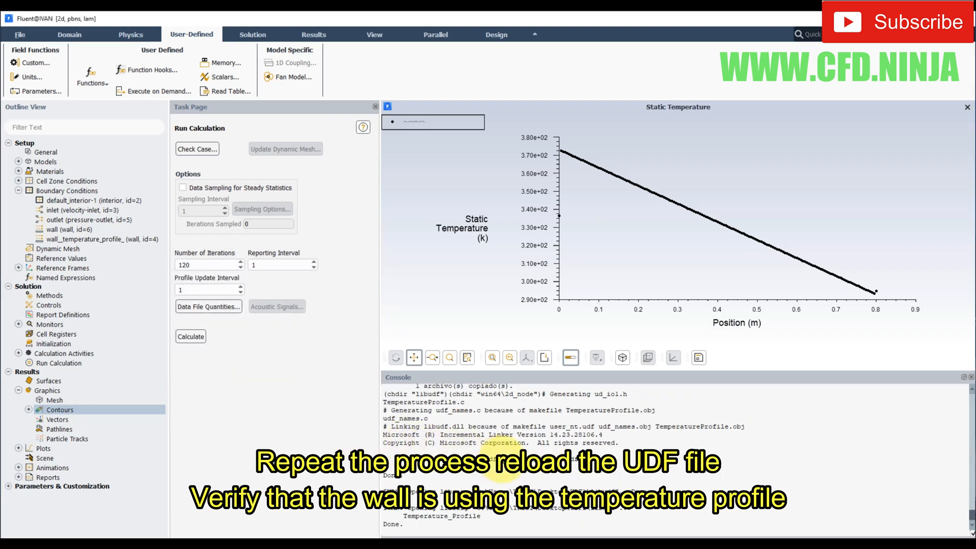
# Check that the thermal condition of wall__temperature_profile_ uses udf Temperature_Profile::libudf as its temperature, and accept the wall settings
pyautogui.doubleClick(102, 239)
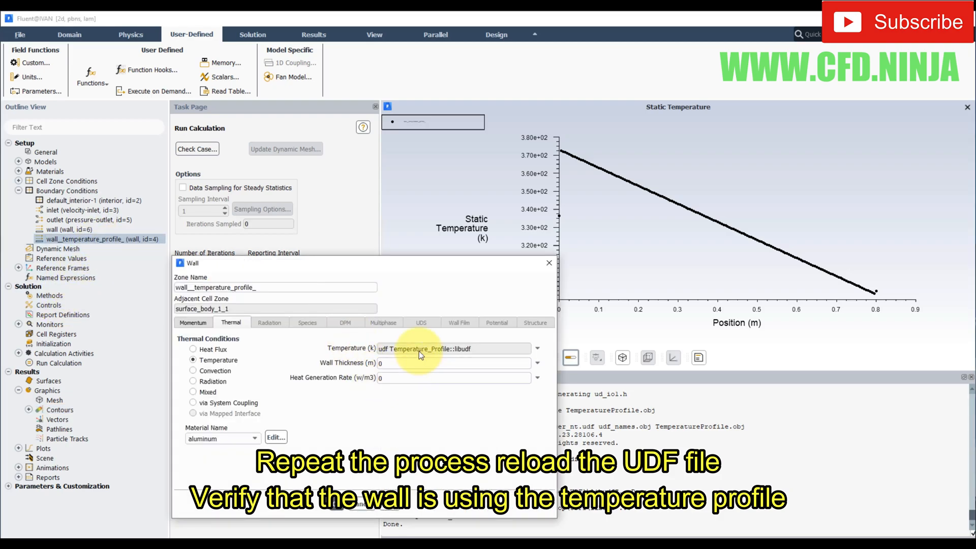
pyautogui.click(337, 506)
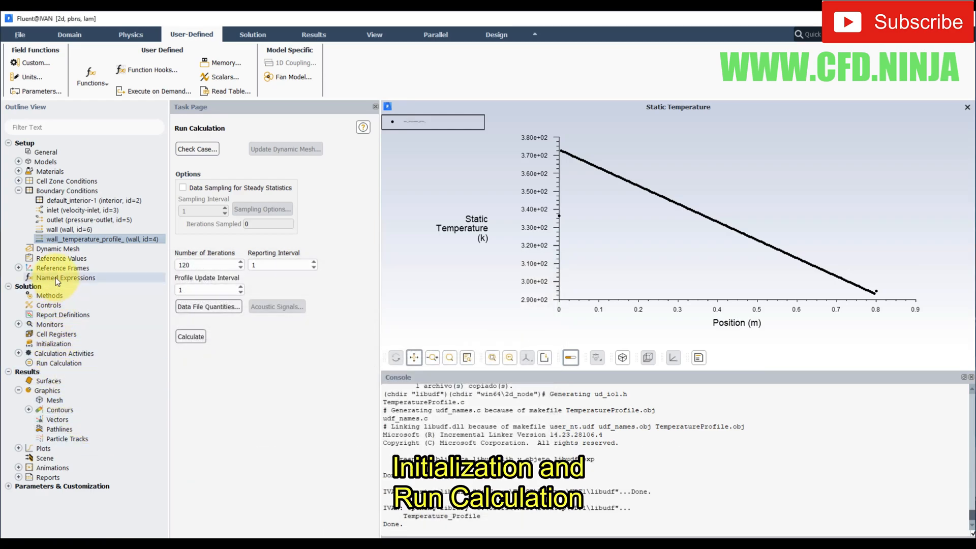
# Reinitialize the solution using Hybrid Initialization
pyautogui.click(56, 345)
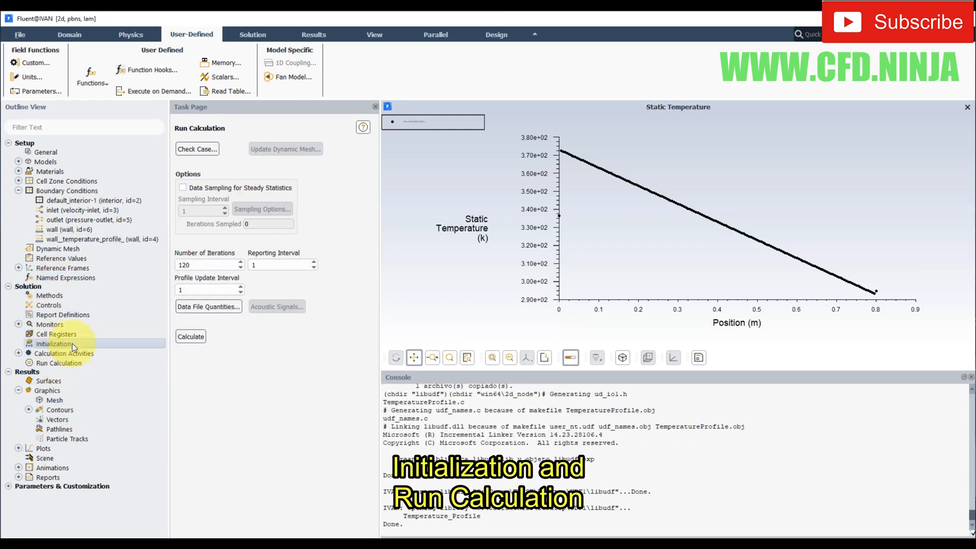
pyautogui.click(243, 191)
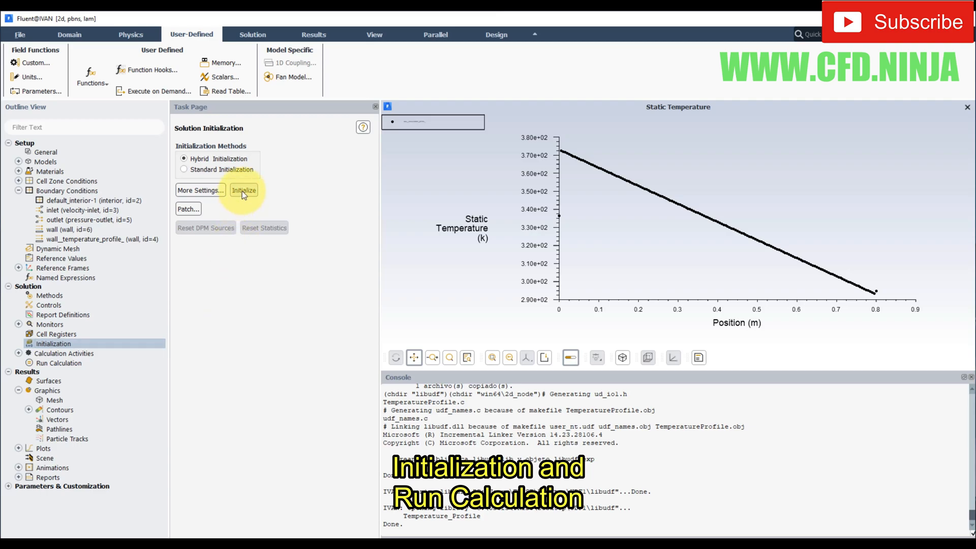
pyautogui.click(617, 317)
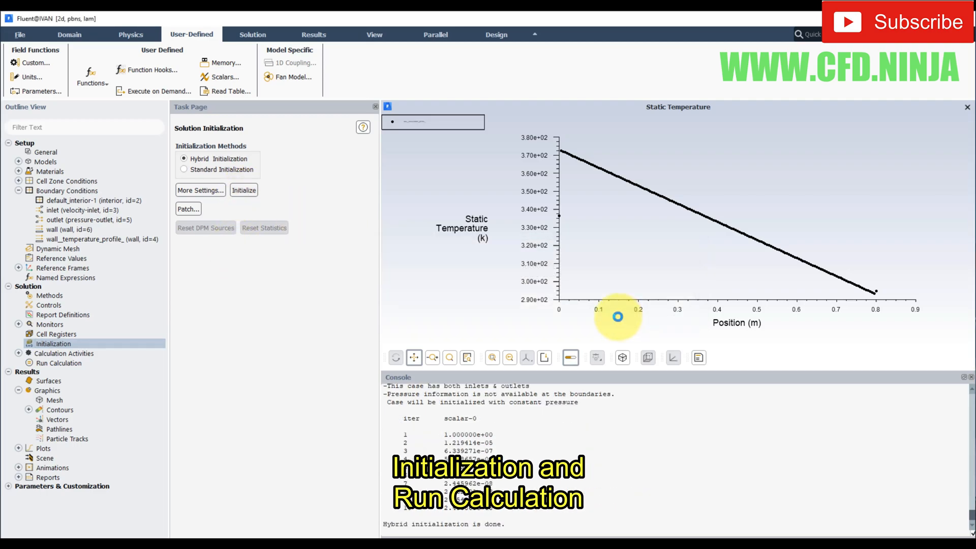
# Run the calculation with the 120 iterations already set and dismiss the completion notice
pyautogui.click(61, 362)
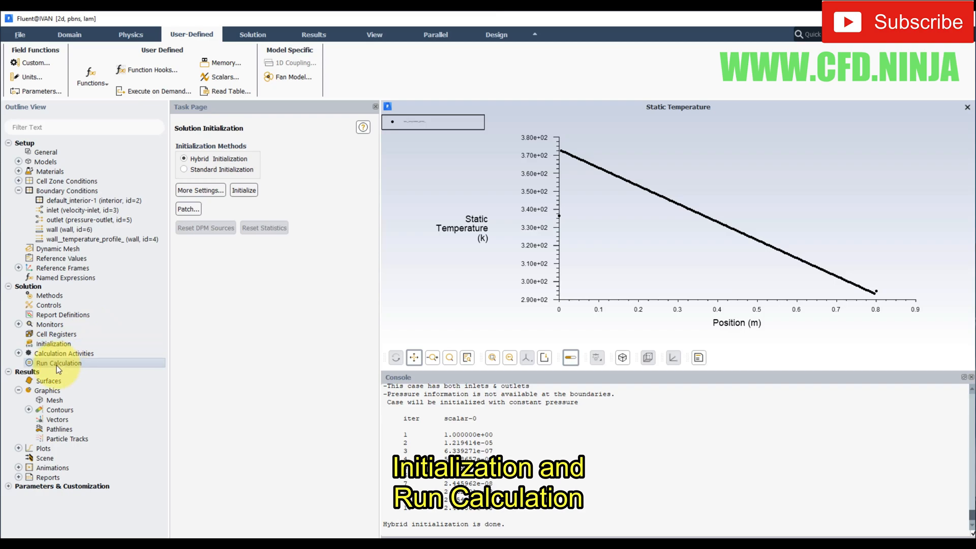
pyautogui.click(190, 336)
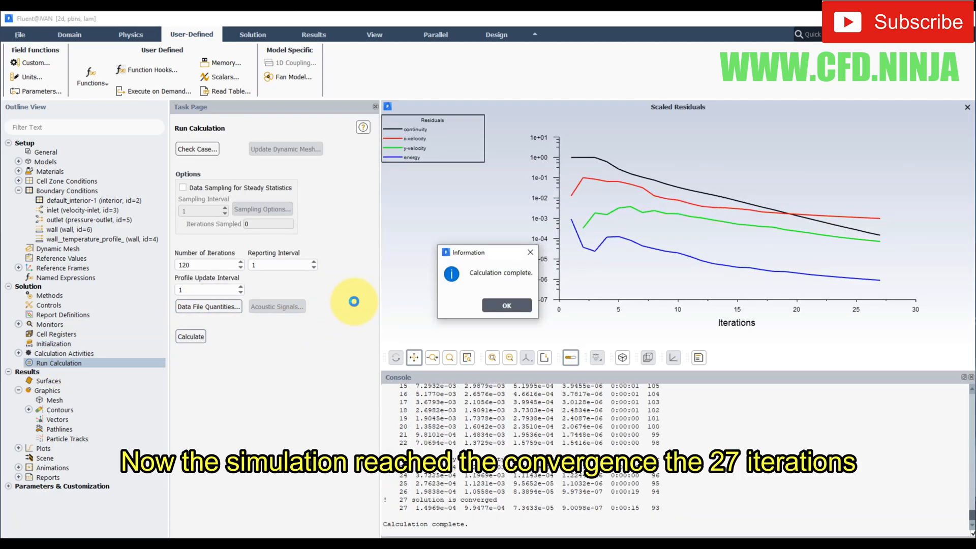
pyautogui.moveTo(508, 502); pyautogui.dragTo(383, 497)
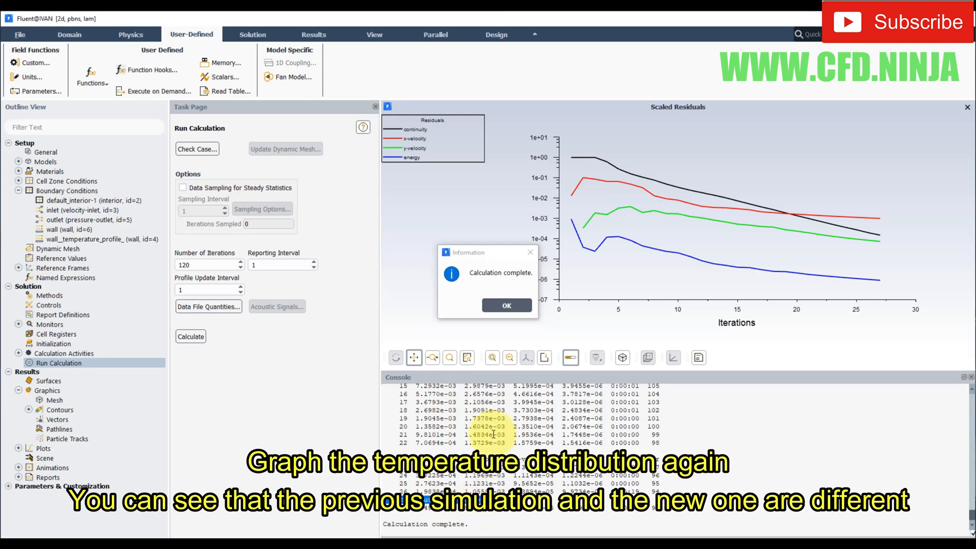
pyautogui.click(512, 306)
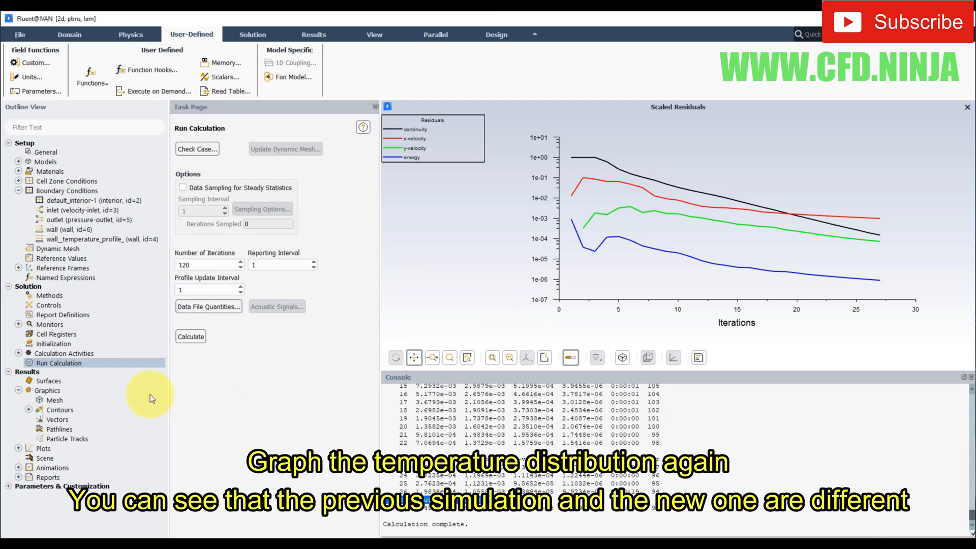
# Clear the surface selection of contour-1, display its filled static temperature contours, inspect the channel's temperature distribution and close the contour settings
pyautogui.click(57, 411)
pyautogui.click(29, 408)
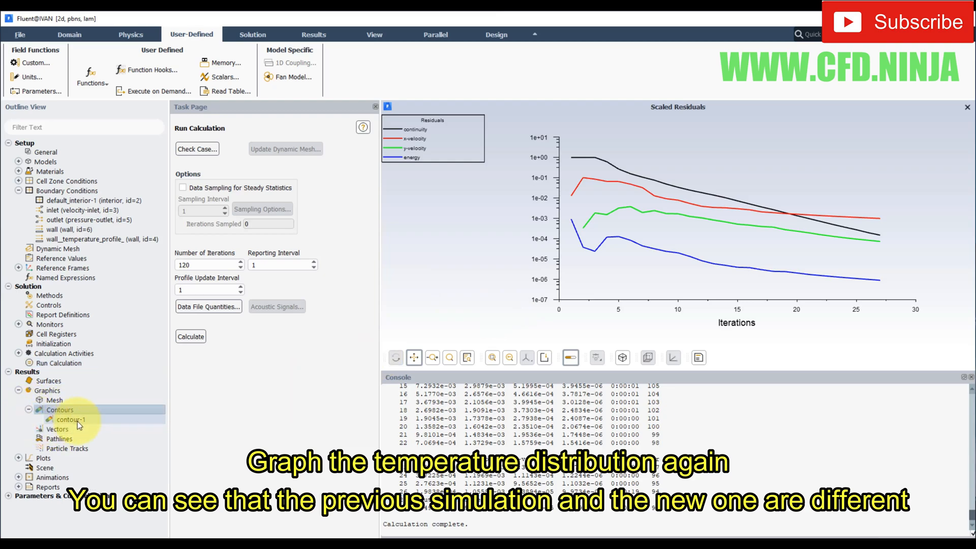
pyautogui.doubleClick(78, 421)
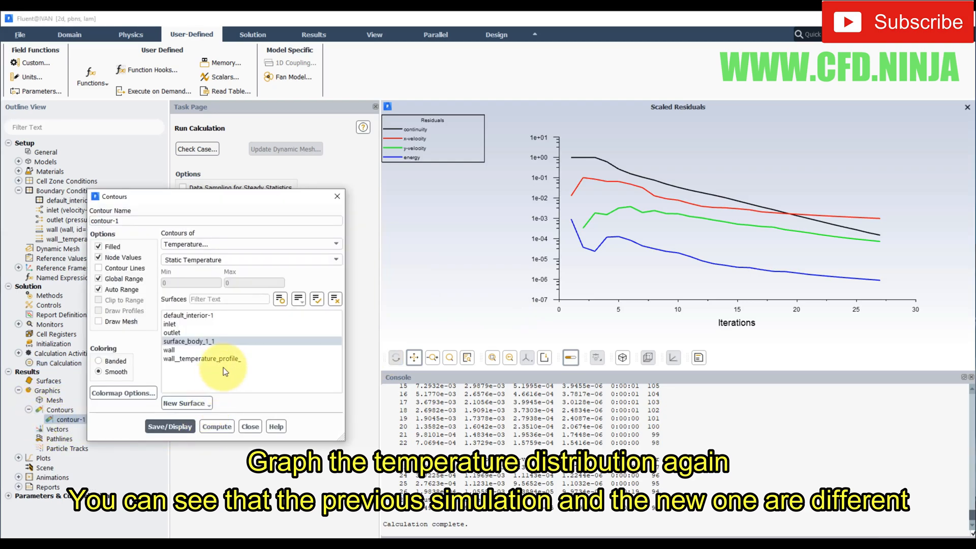
pyautogui.click(213, 359)
pyautogui.click(197, 359)
pyautogui.click(192, 341)
pyautogui.click(167, 427)
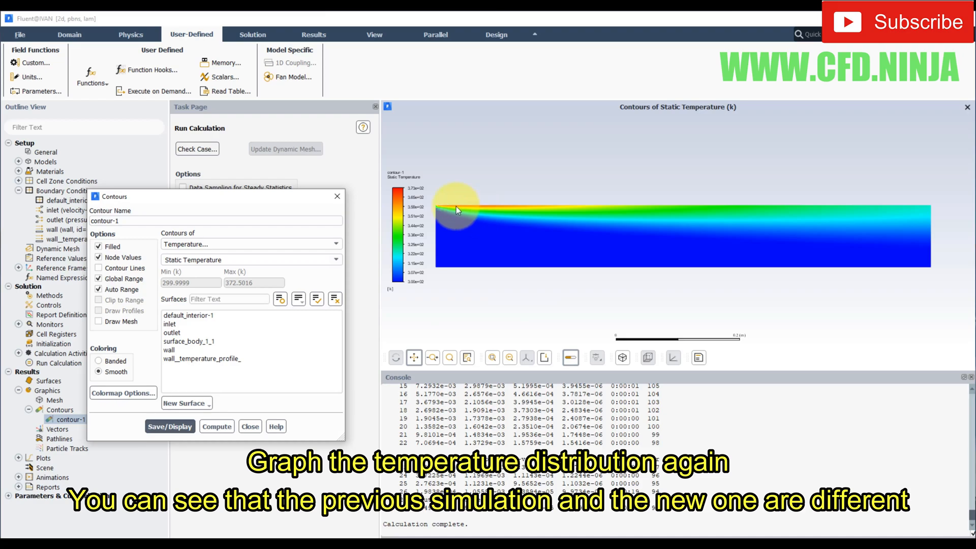
pyautogui.click(619, 235)
pyautogui.moveTo(632, 198); pyautogui.dragTo(630, 202)
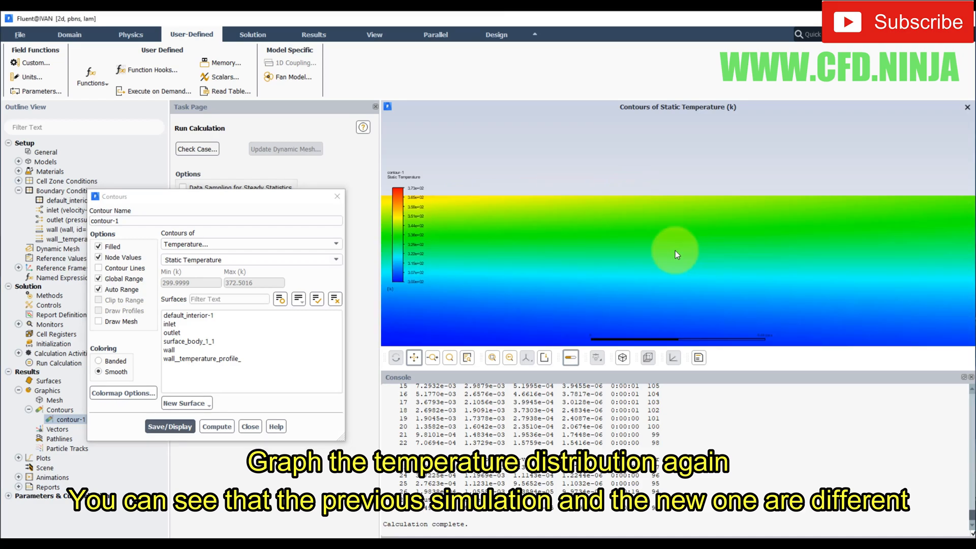
pyautogui.moveTo(675, 251); pyautogui.dragTo(627, 202)
pyautogui.moveTo(646, 237)
pyautogui.mouseDown()
pyautogui.moveTo(597, 222)
pyautogui.moveTo(771, 254)
pyautogui.mouseUp()
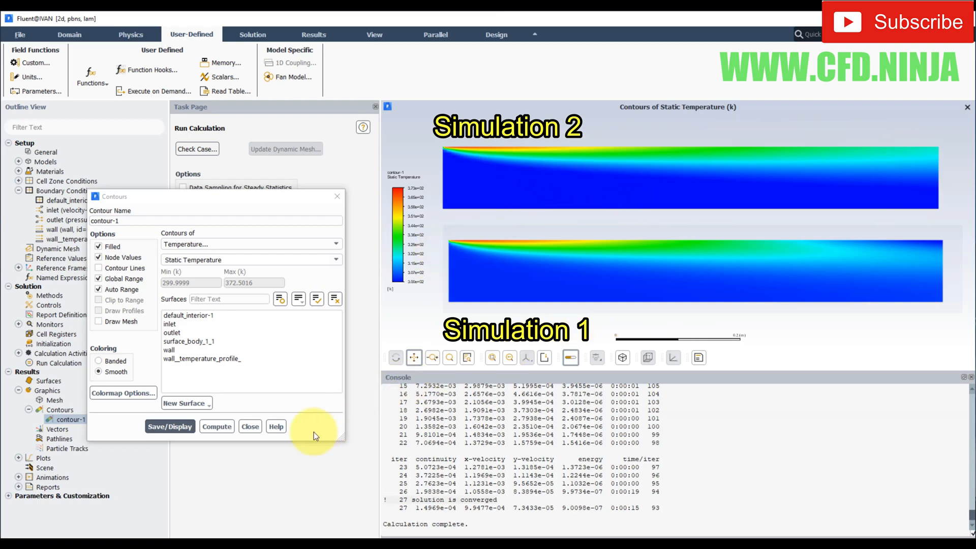
pyautogui.click(250, 426)
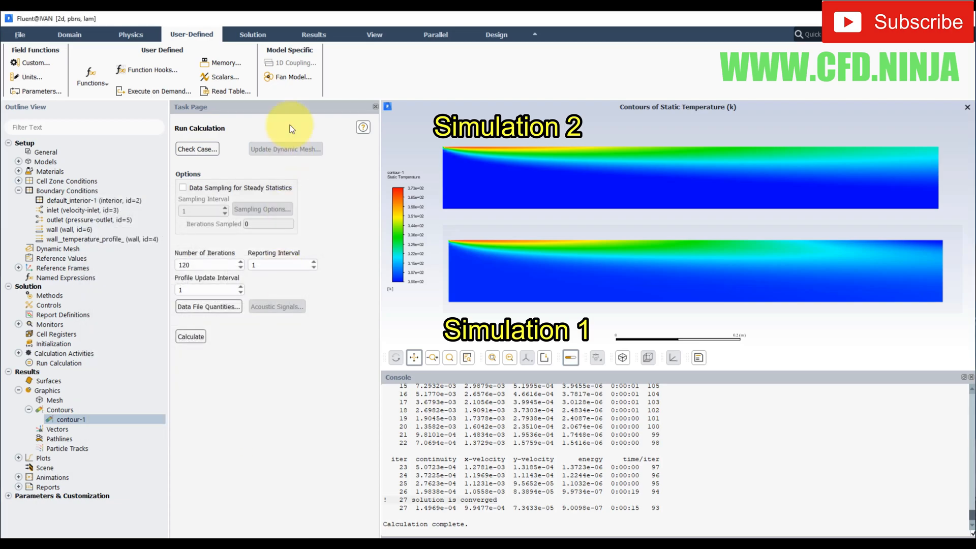
# Plot static temperature against position along the X direction for the wall__temperature_profile_ surface as an XY plot
pyautogui.click(314, 34)
pyautogui.click(211, 62)
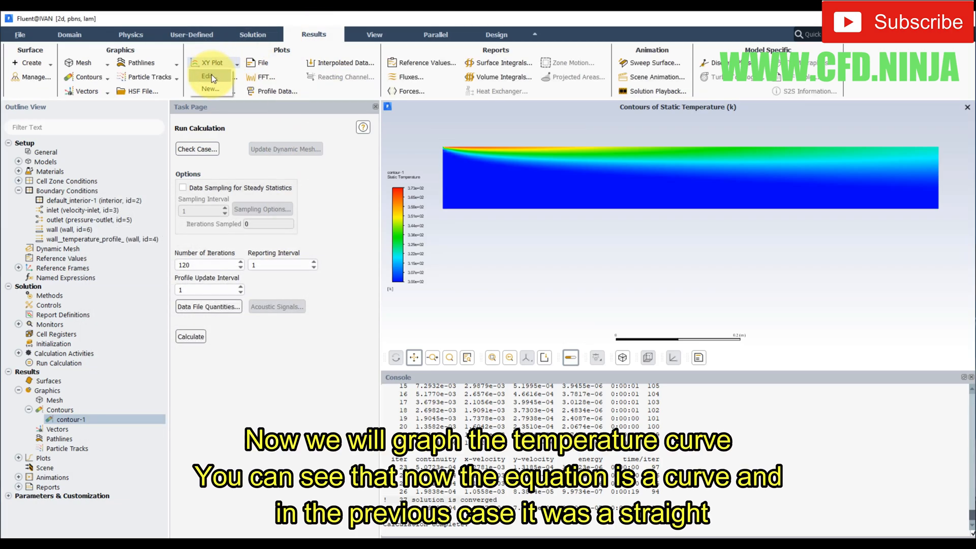
pyautogui.click(212, 77)
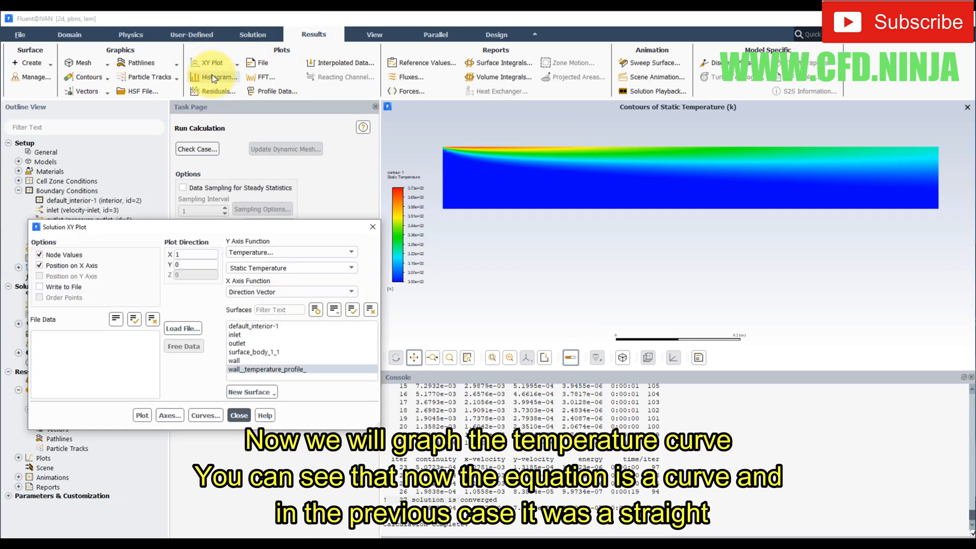
pyautogui.click(267, 370)
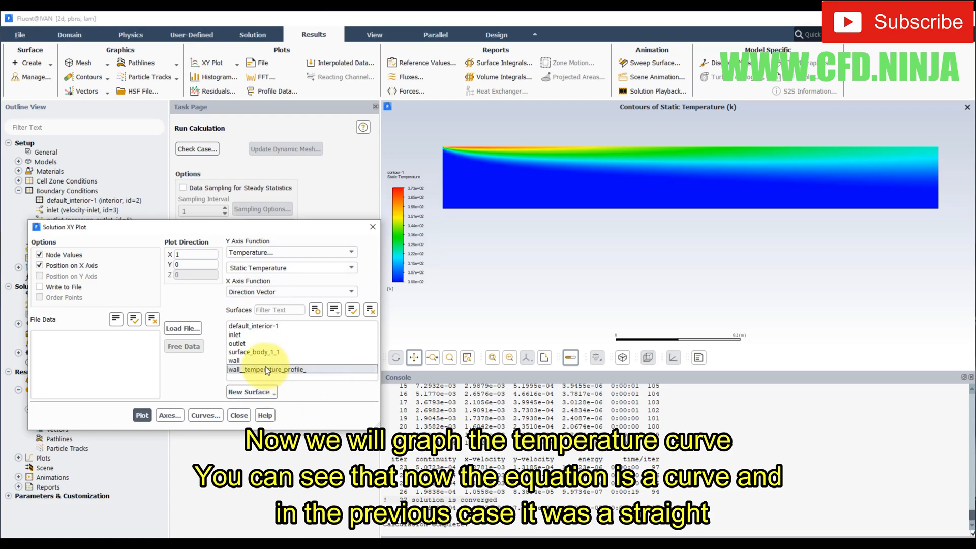
pyautogui.click(142, 415)
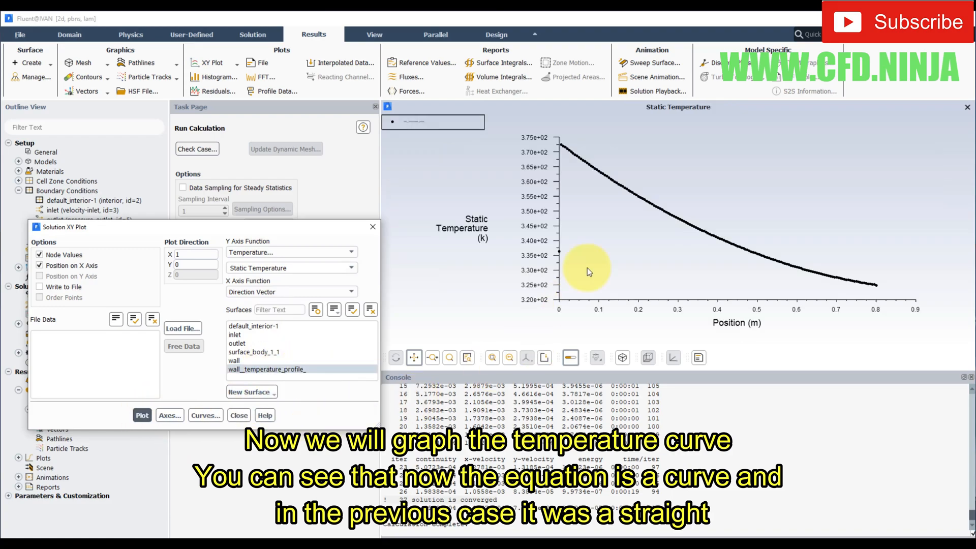